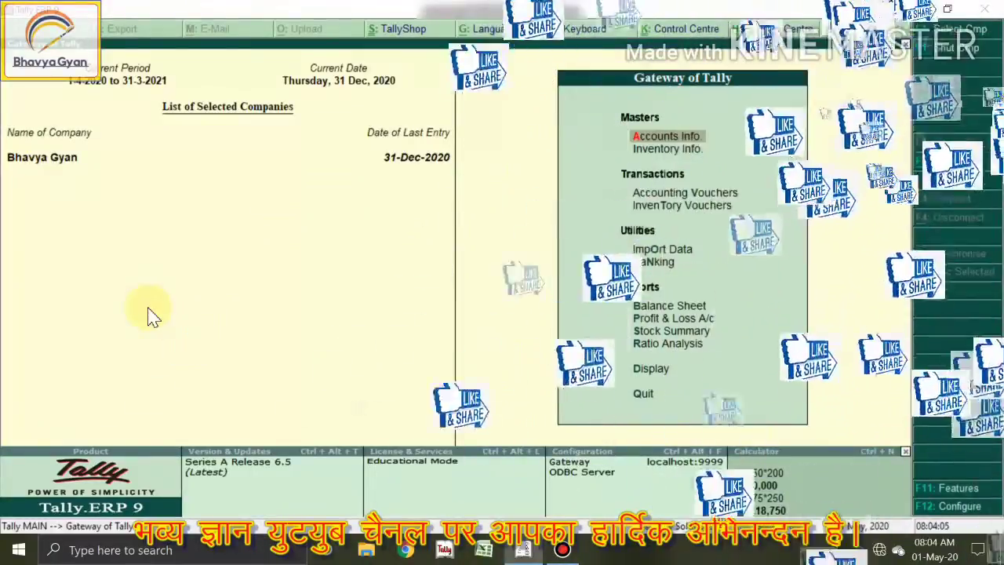
# Start a debit note voucher, number it DN/01 and date it 1-Apr-2020.
pyautogui.press('v')
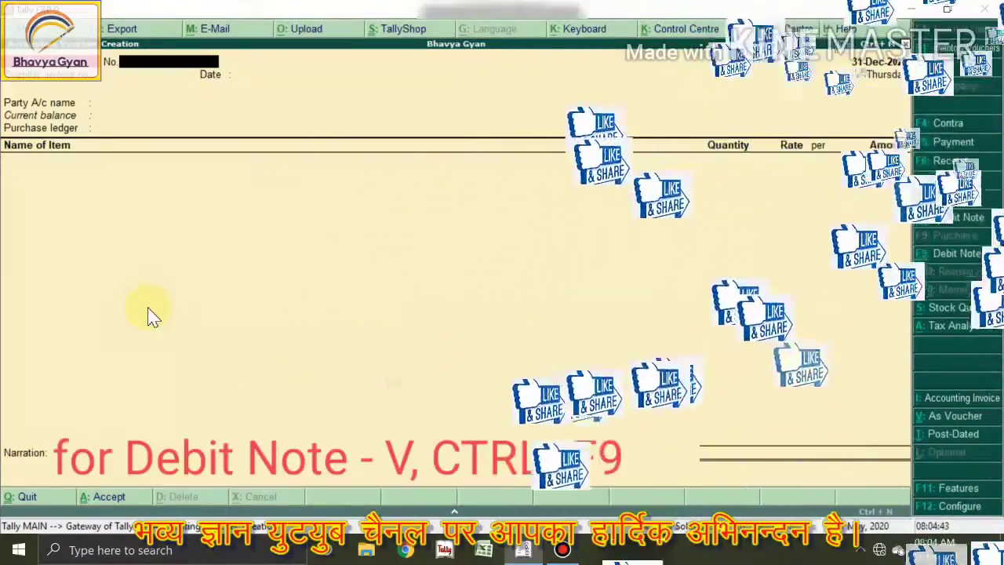
pyautogui.hotkey('ctrl', 'F9')
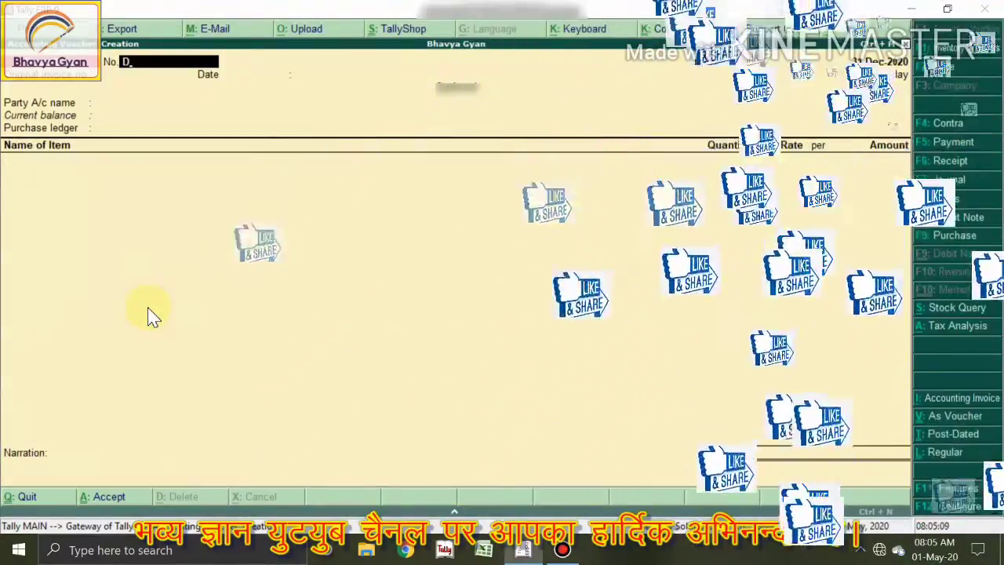
pyautogui.write('N/')
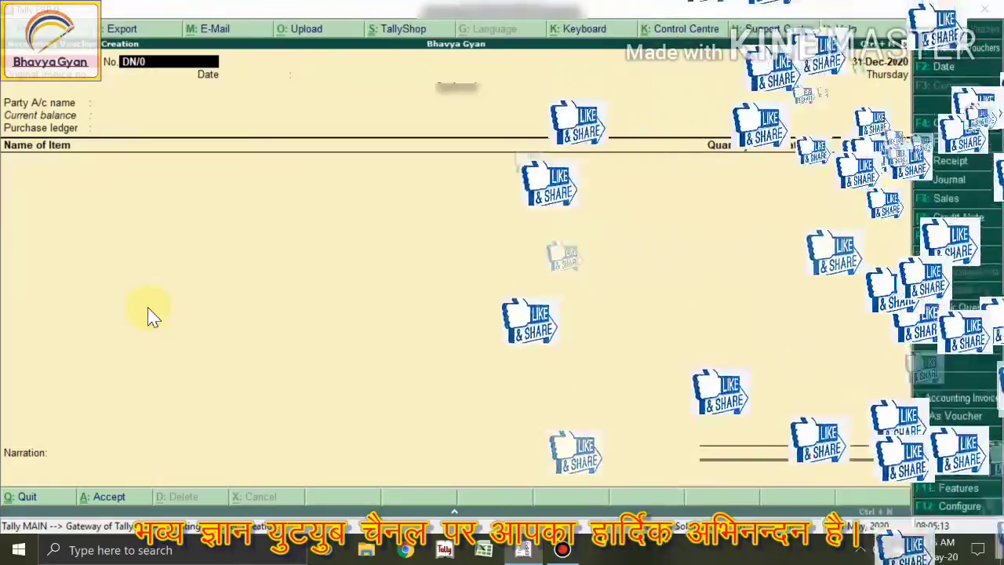
pyautogui.write('01')
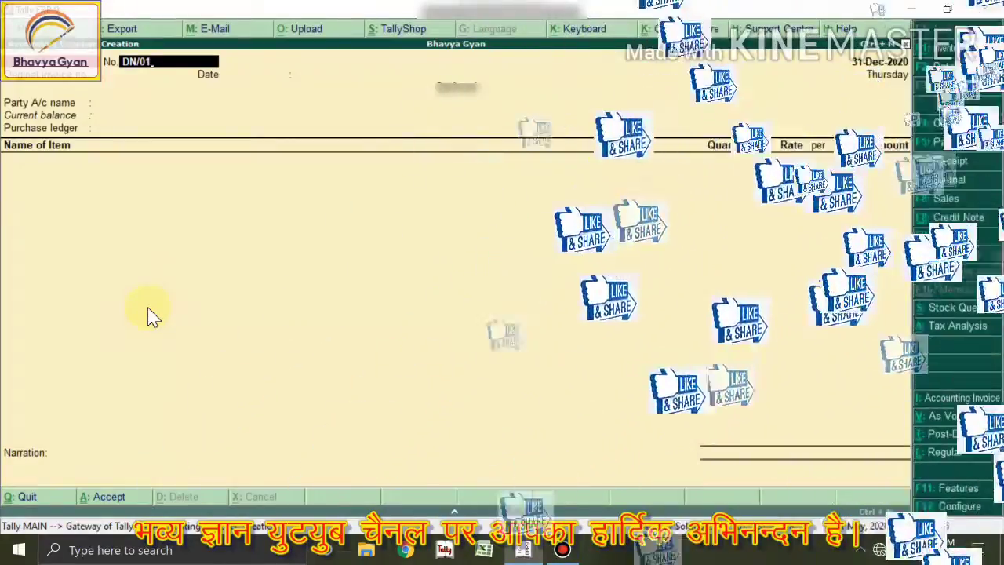
pyautogui.press('Return')
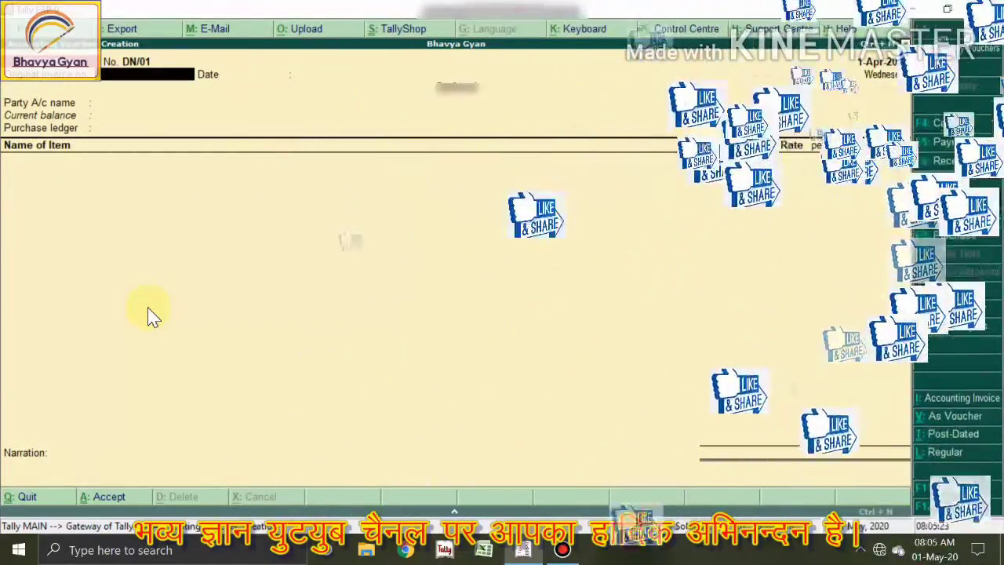
# Enter original invoice number 12345 with the invoice date 1-Apr-2020.
pyautogui.write('123')
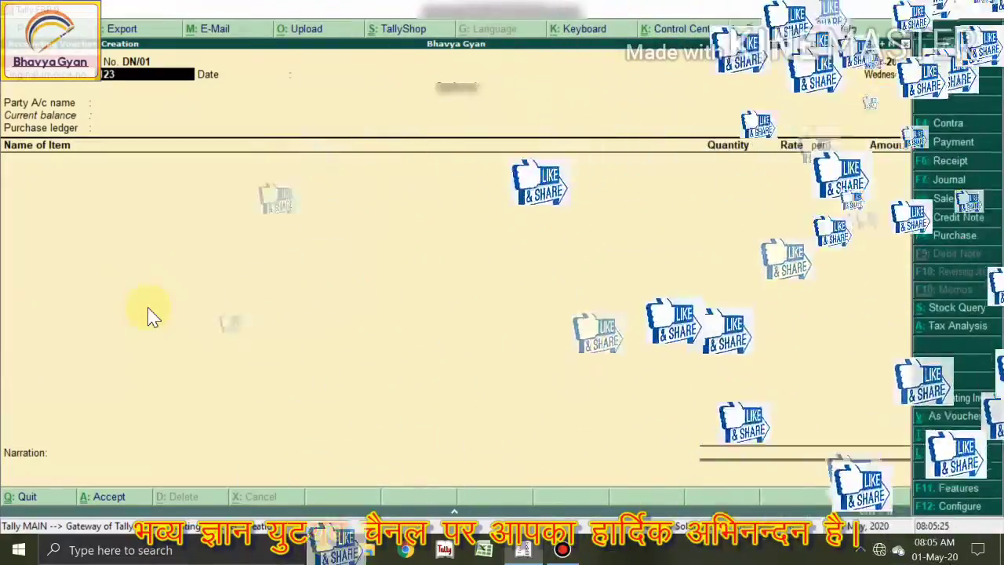
pyautogui.press('BackSpace')
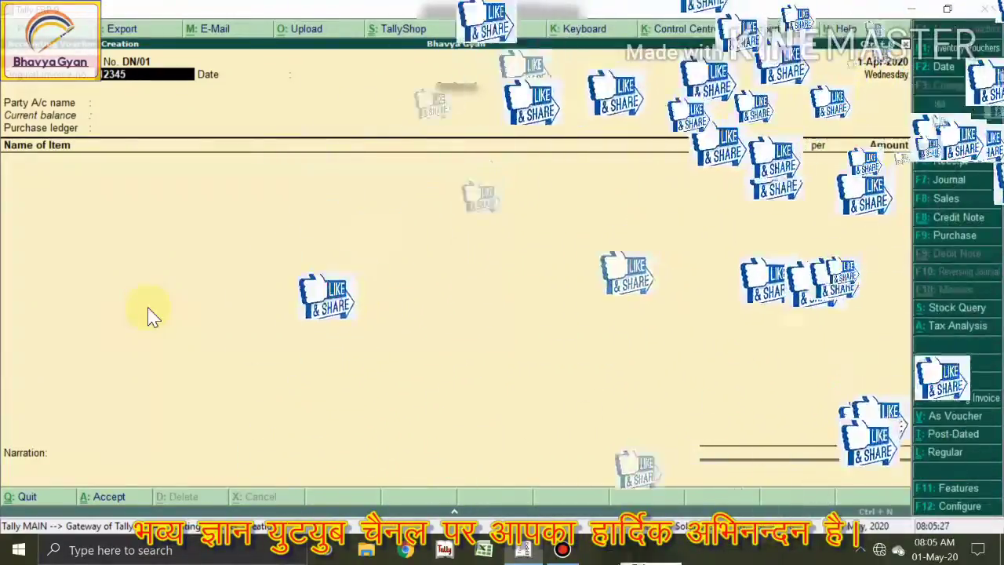
pyautogui.press('Return')
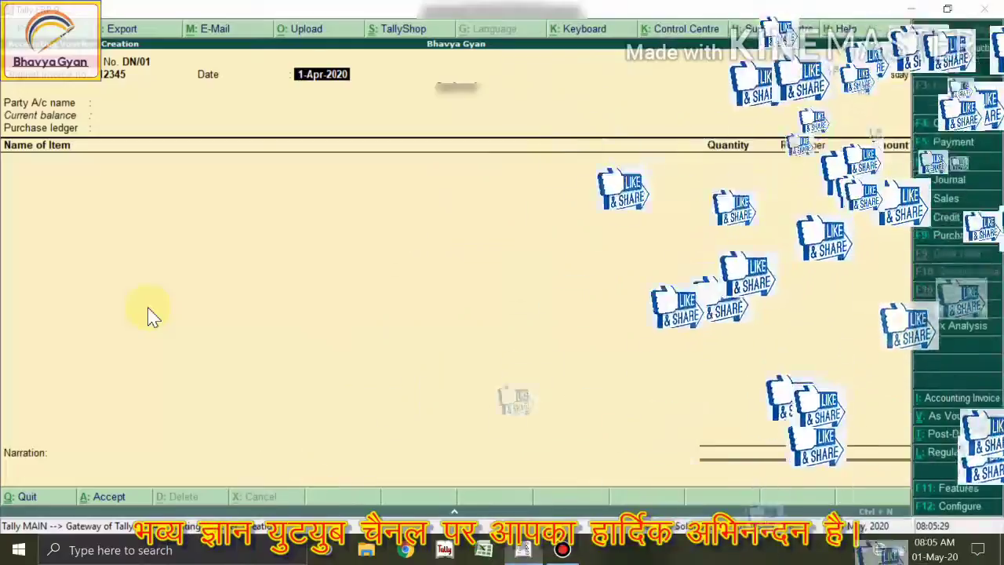
pyautogui.press('Return')
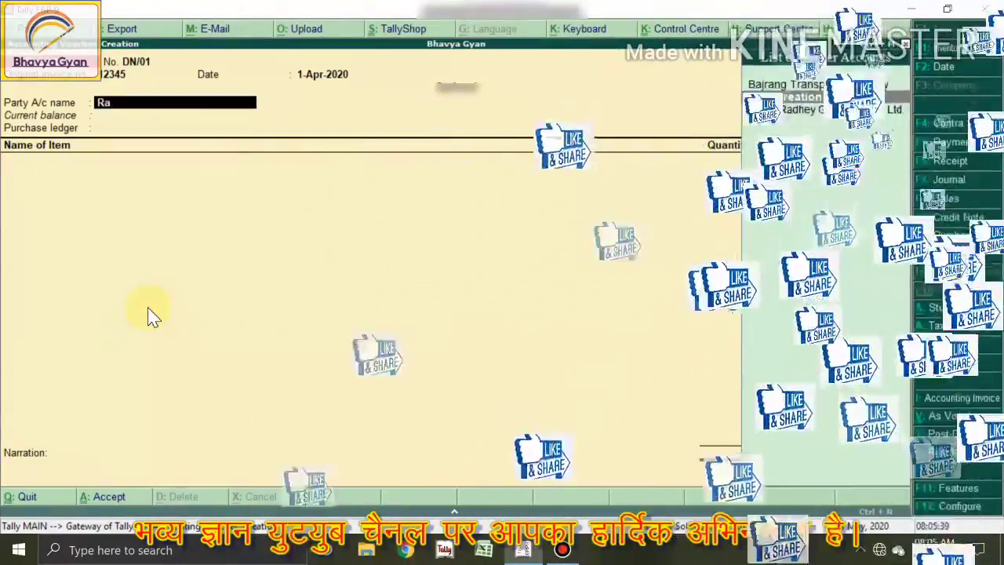
# Choose Ram Creation as the party account with its default details, and set the purchase ledger to Purchase IGST.
pyautogui.press('Return')
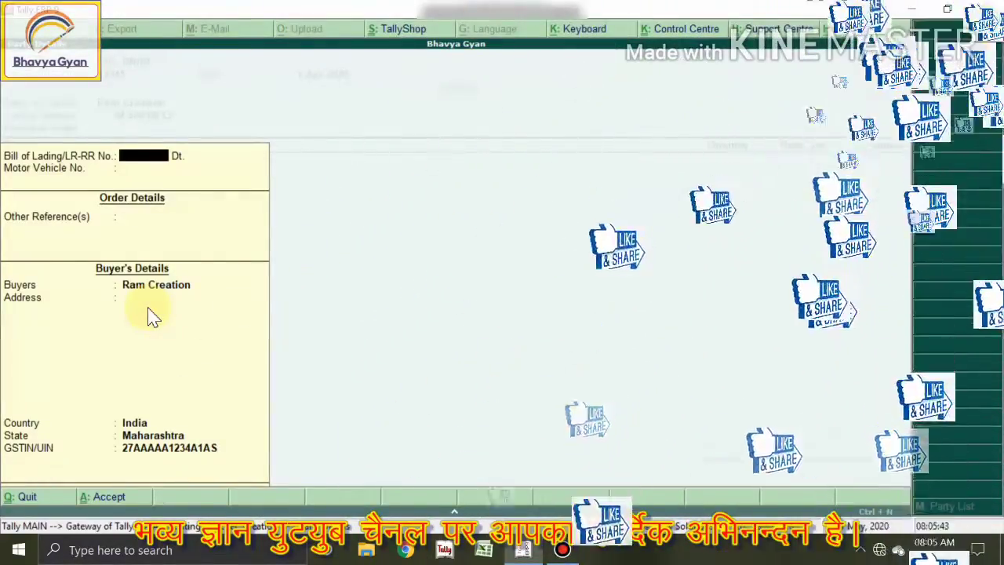
pyautogui.hotkey('ctrl', 'a')
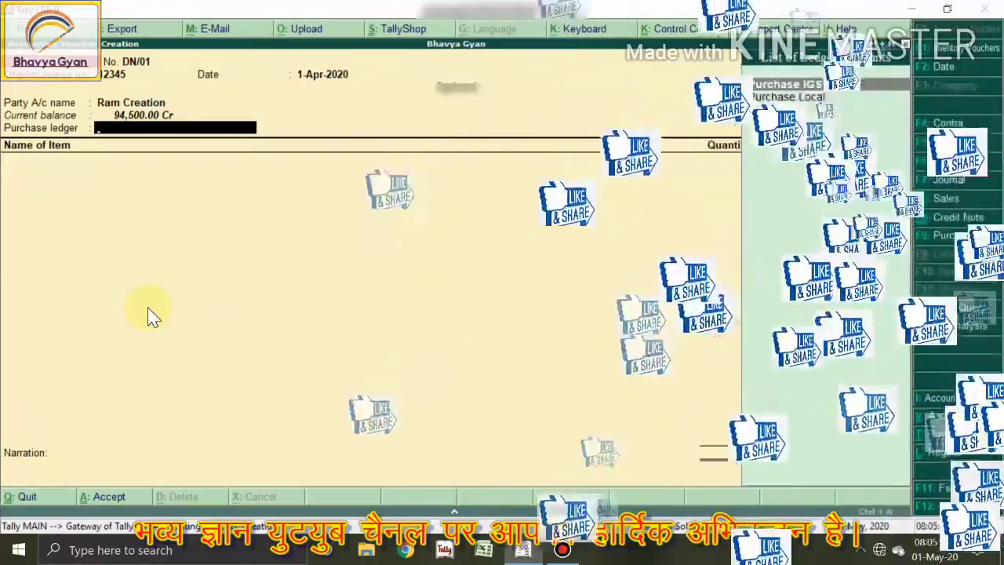
pyautogui.press('Return')
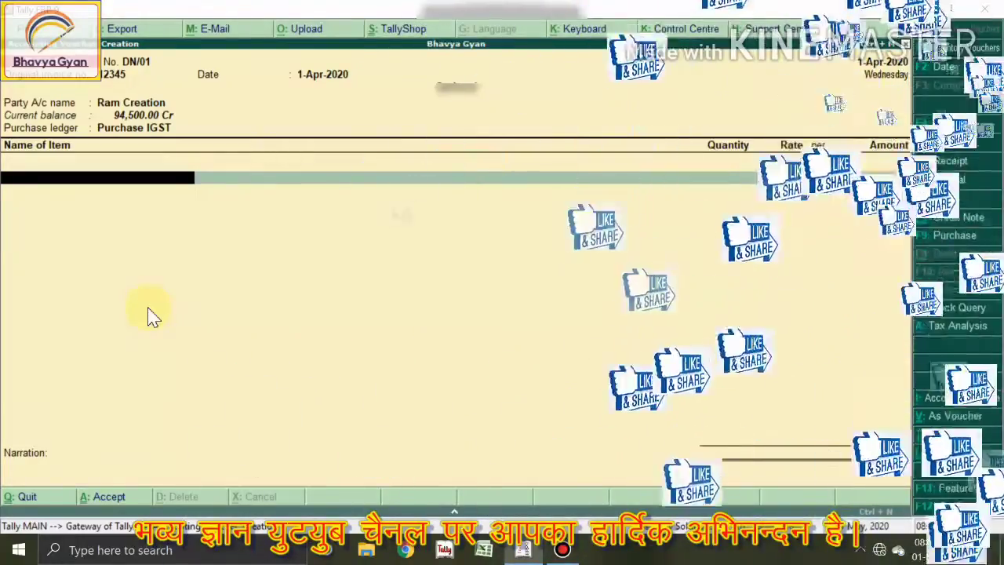
# Go back to the party account and reconfirm Ram Creation and the Purchase IGST ledger.
pyautogui.press('BackSpace')
pyautogui.press('BackSpace')
pyautogui.press('Return')
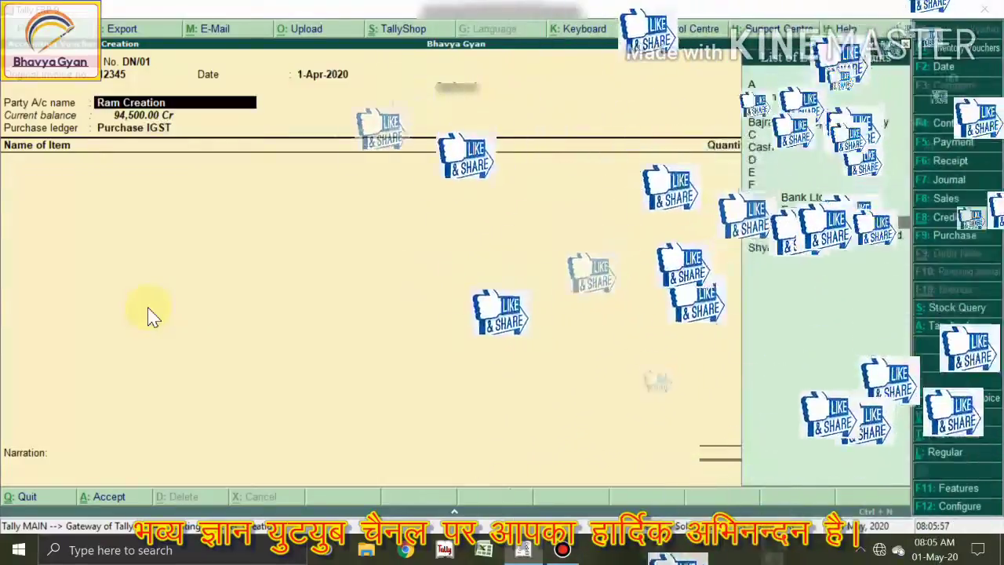
pyautogui.press('Return')
pyautogui.hotkey('ctrl', 'a')
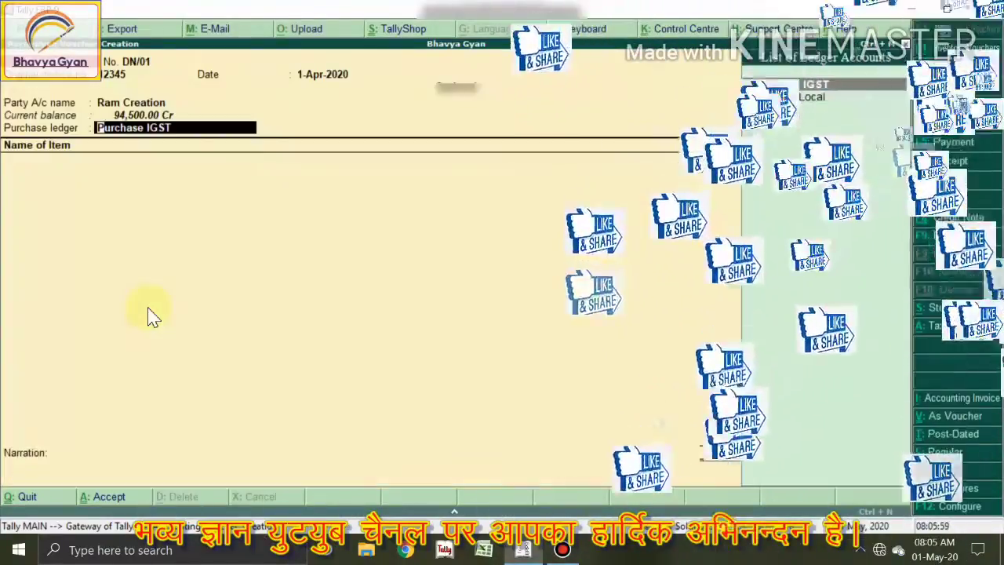
pyautogui.press('Return')
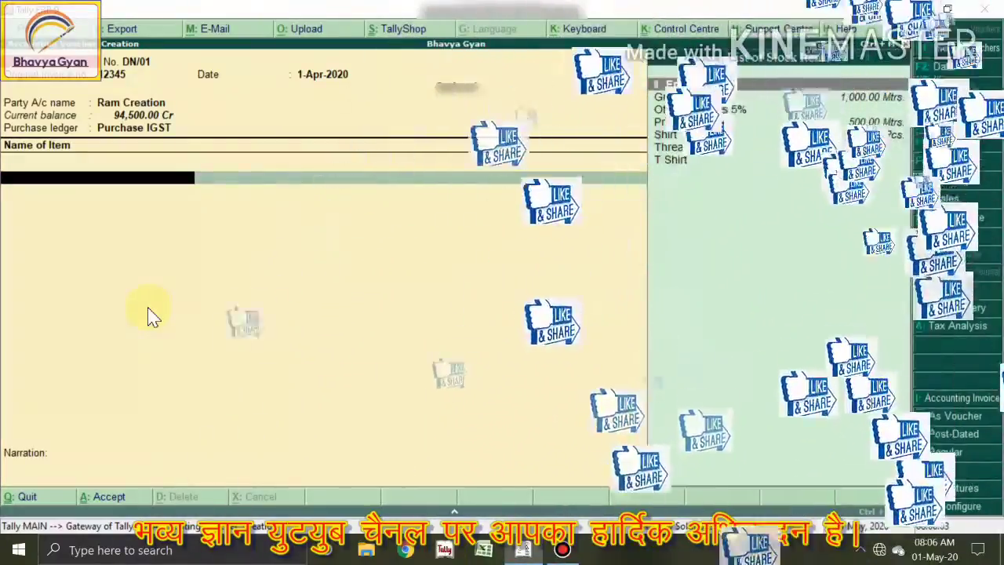
# Add Shirt as the first stock item of the debit note.
pyautogui.write('Shi')
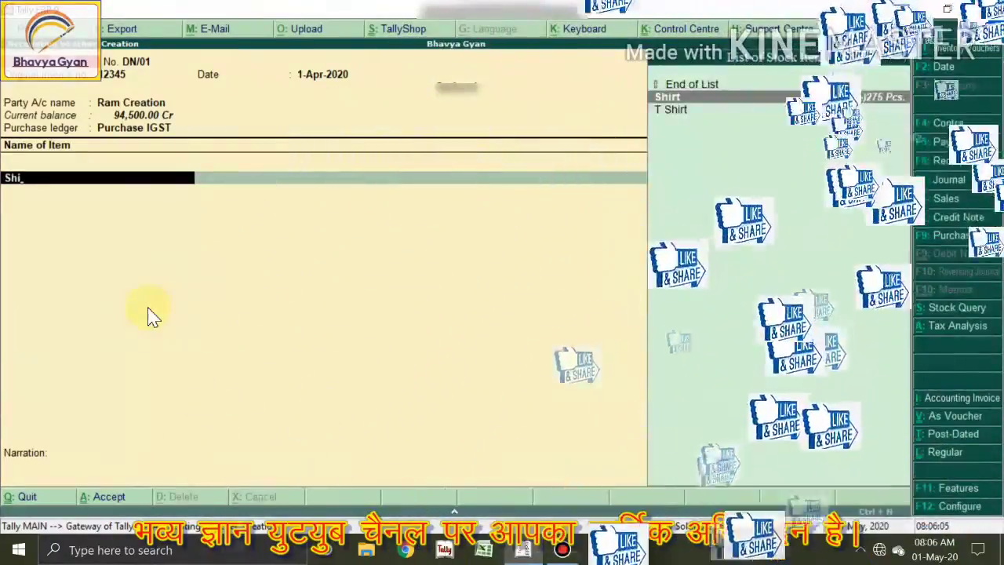
pyautogui.press('Return')
pyautogui.press('Return')
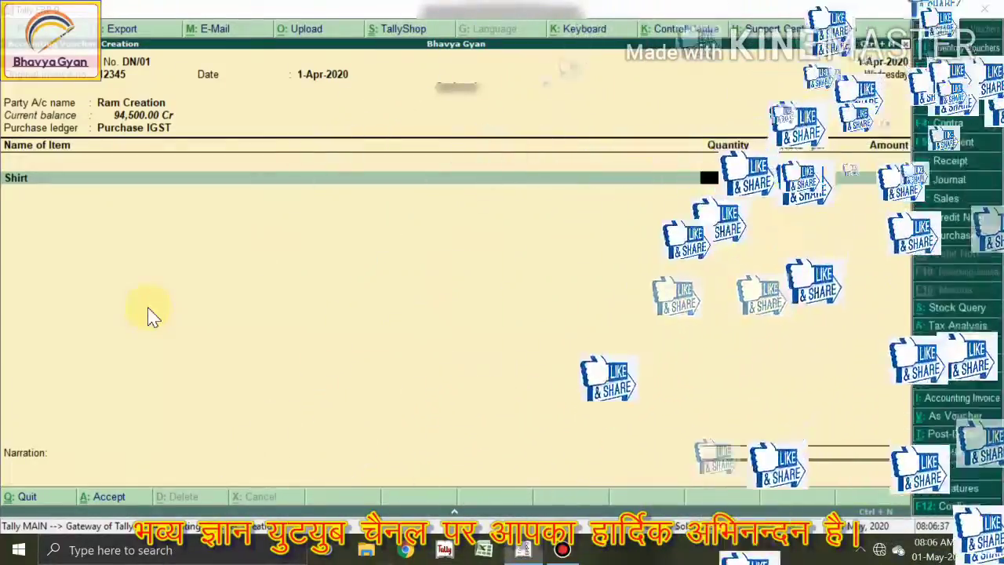
# Enter a quantity of 450 pcs at a rate of 20 for the Shirt item.
pyautogui.hotkey('ctrl', 'n')
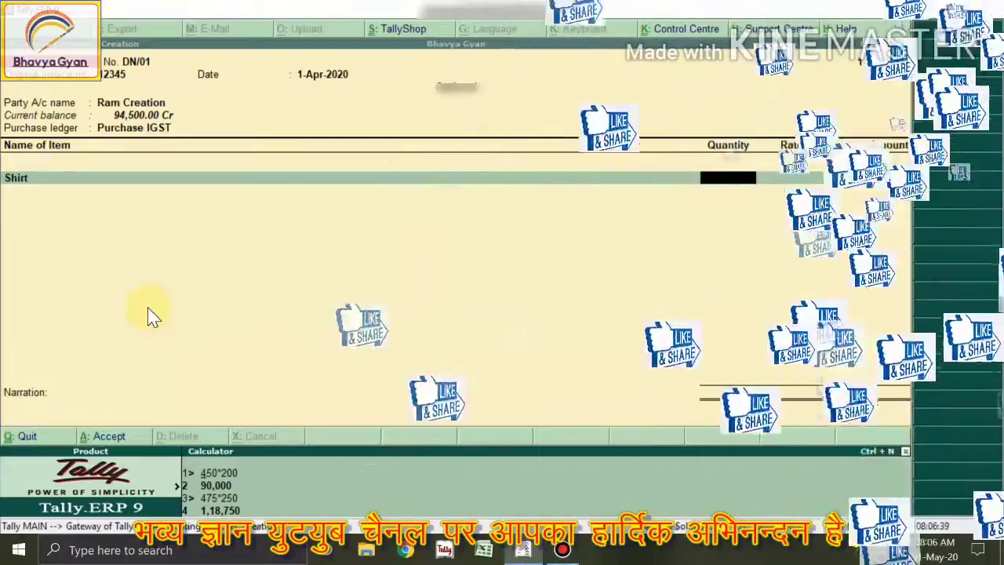
pyautogui.hotkey('ctrl', 'm')
pyautogui.write('450')
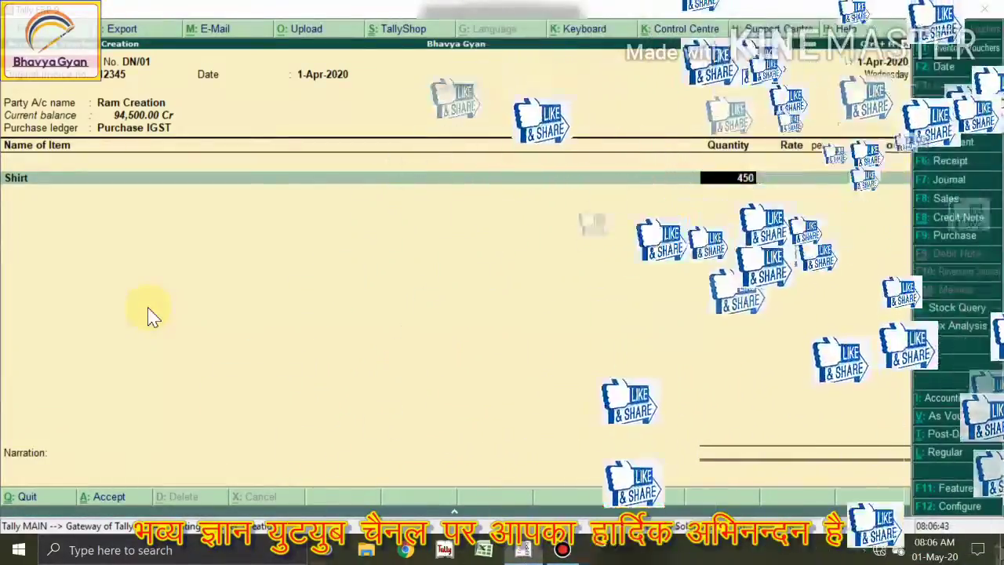
pyautogui.press('Return')
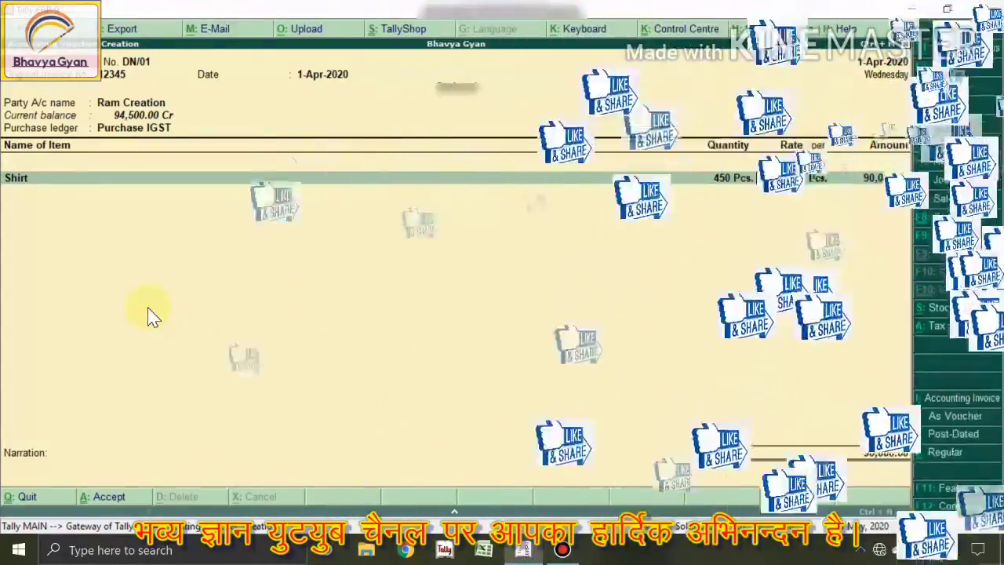
pyautogui.press('Return')
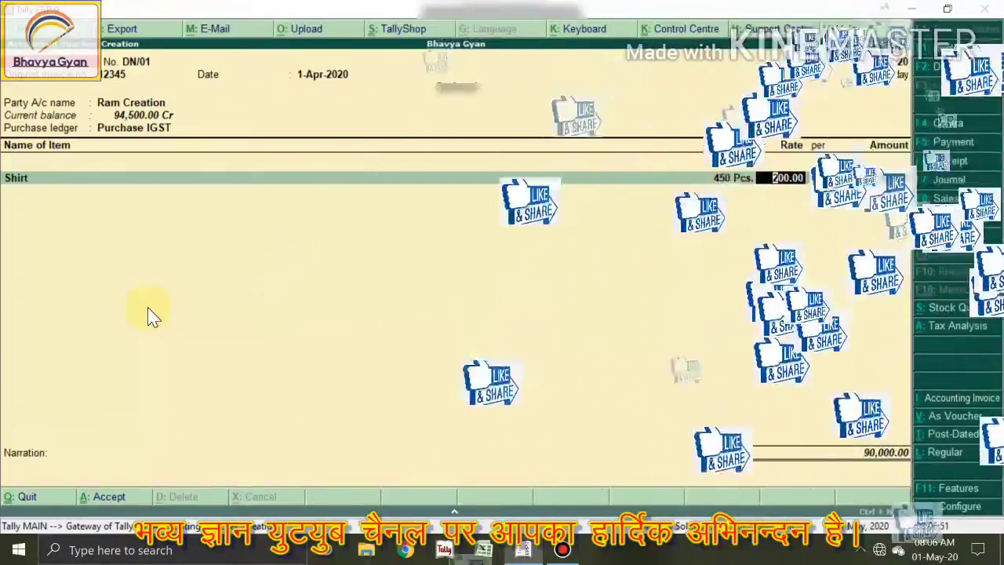
pyautogui.write('20')
pyautogui.press('Return')
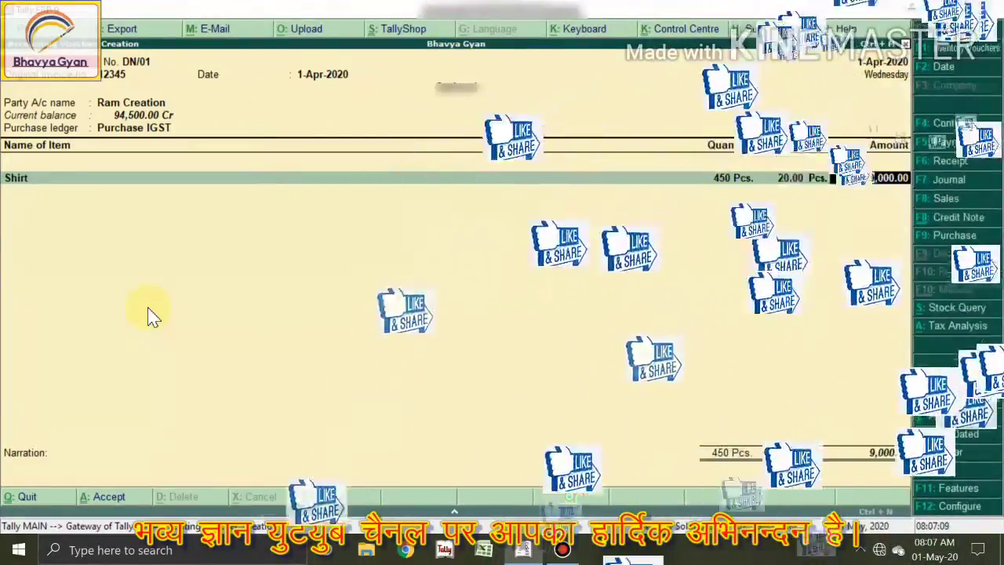
# Set the Shirt item's quantity to 50 pcs at a rate of 200 and accept the calculated amount.
pyautogui.press('BackSpace')
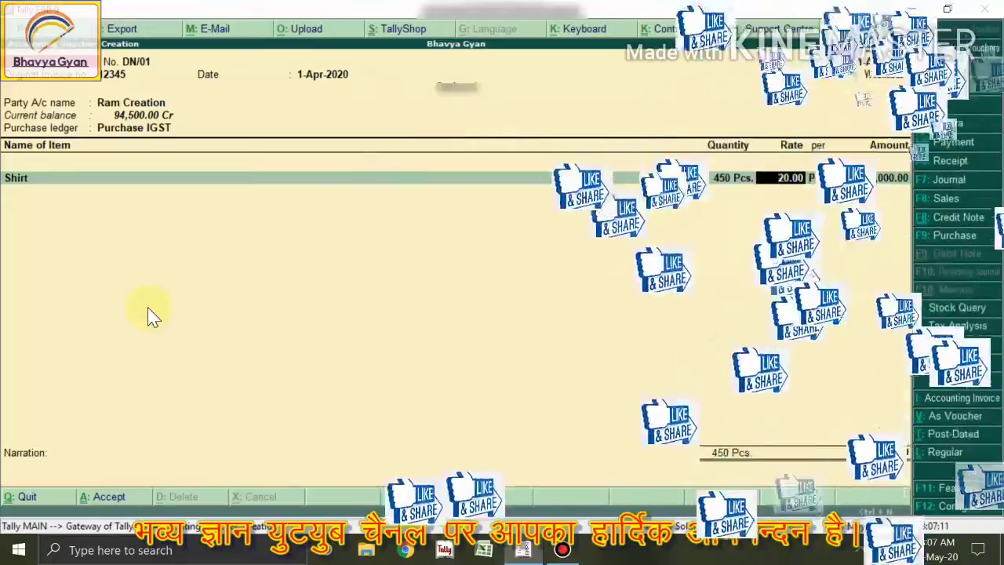
pyautogui.press('BackSpace')
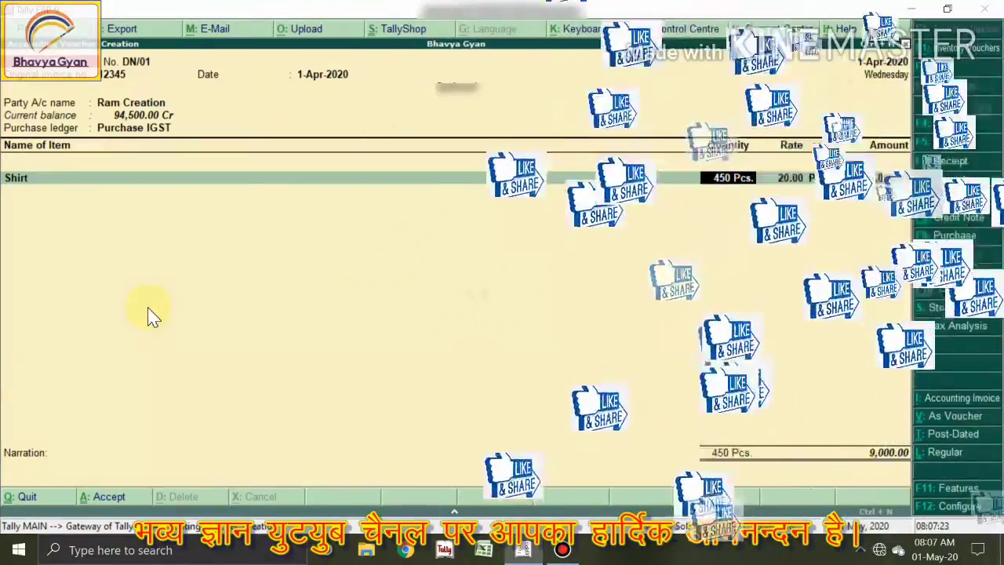
pyautogui.press('Return')
pyautogui.press('Return')
pyautogui.press('Return')
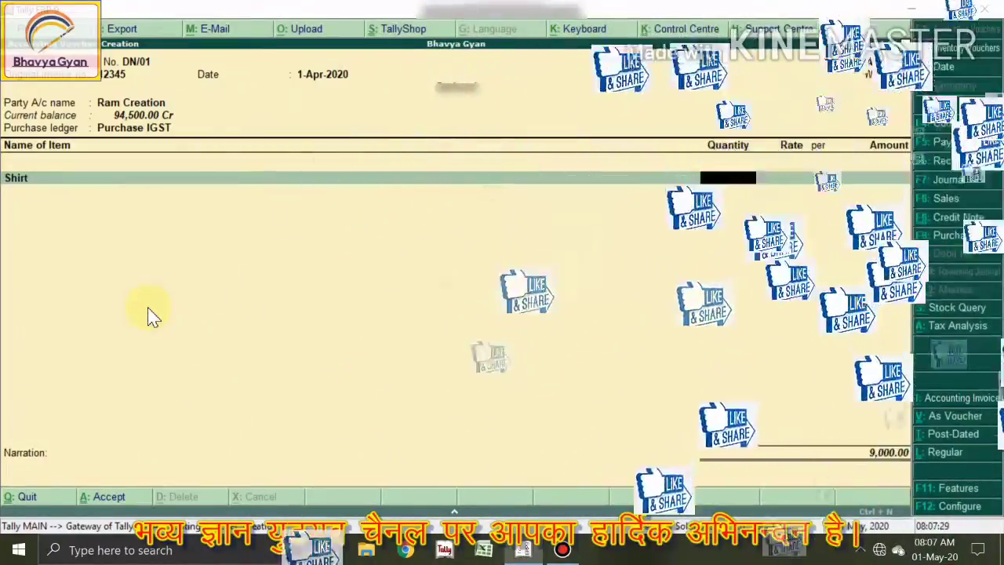
pyautogui.write('50')
pyautogui.press('Return')
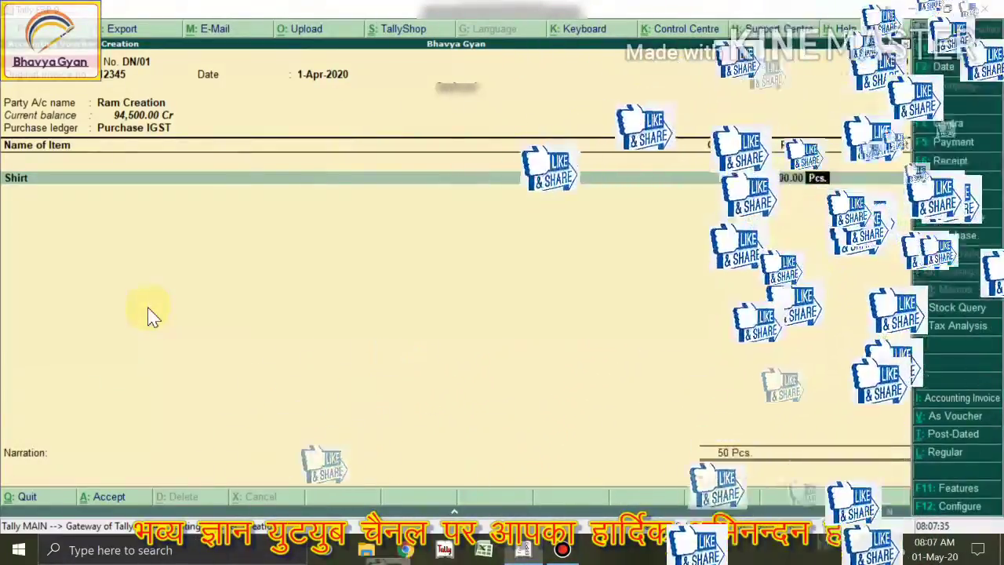
pyautogui.press('Return')
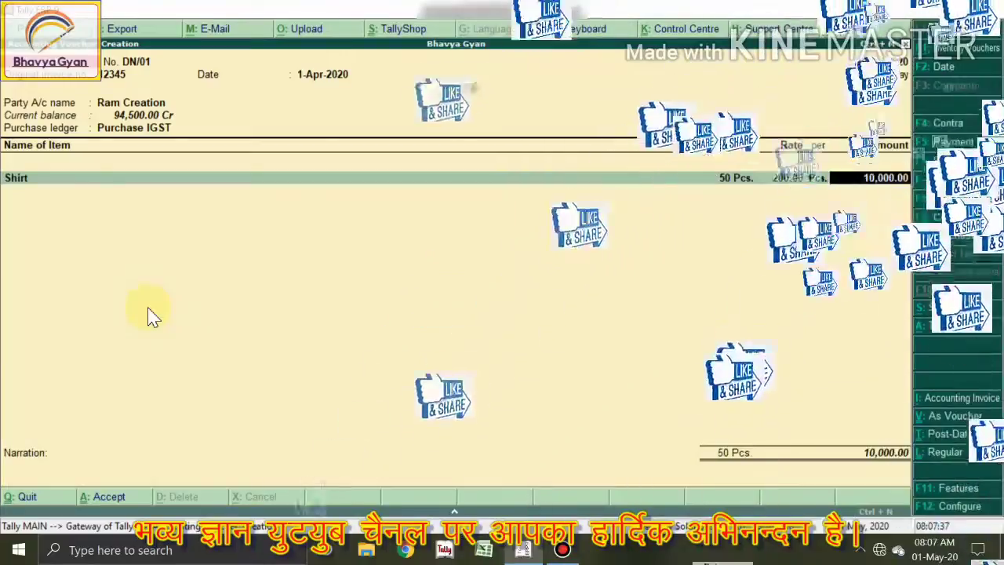
pyautogui.press('Return')
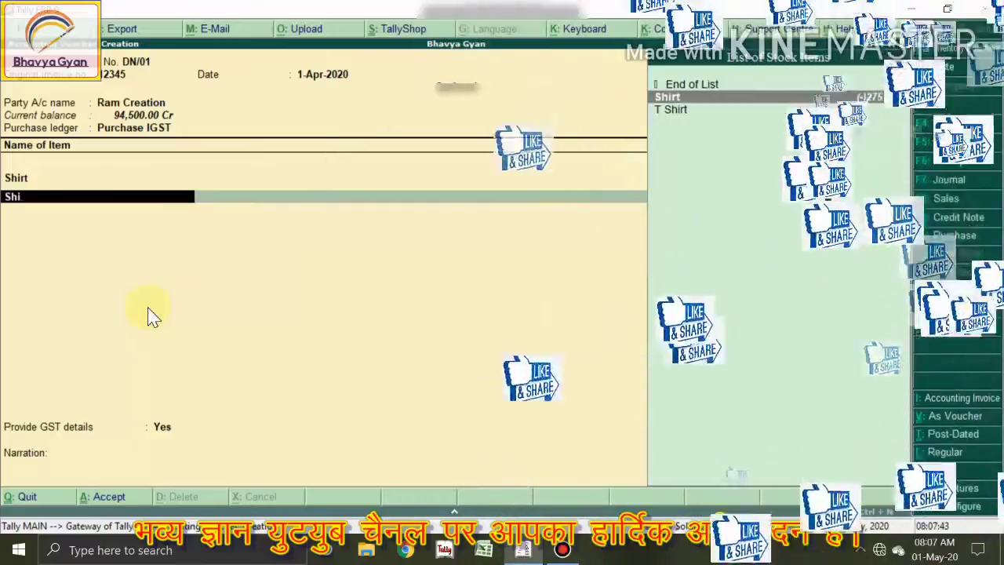
# Add a second Shirt line to the debit note, leaving its quantity and rate blank.
pyautogui.press('Return')
pyautogui.press('Return')
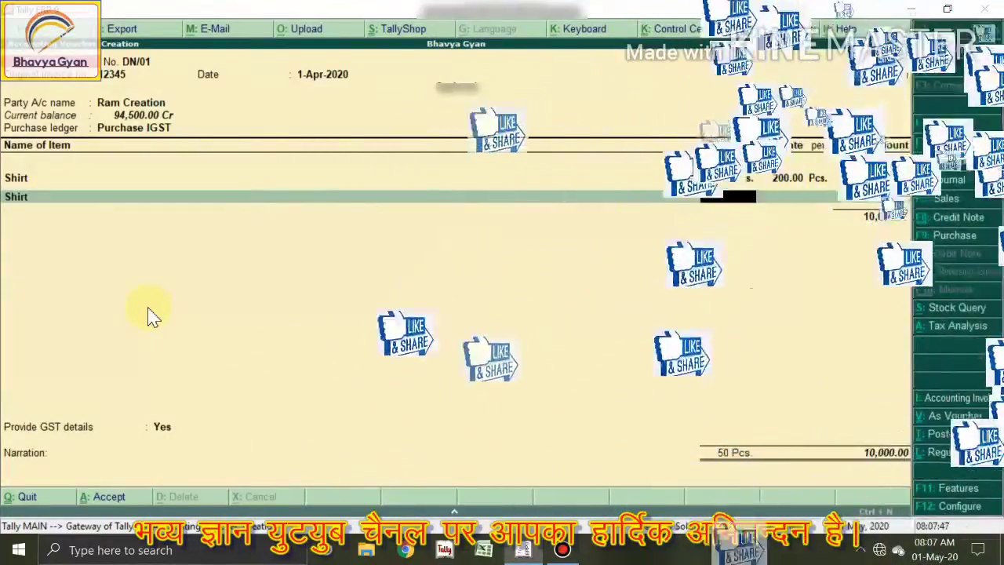
pyautogui.press('Return')
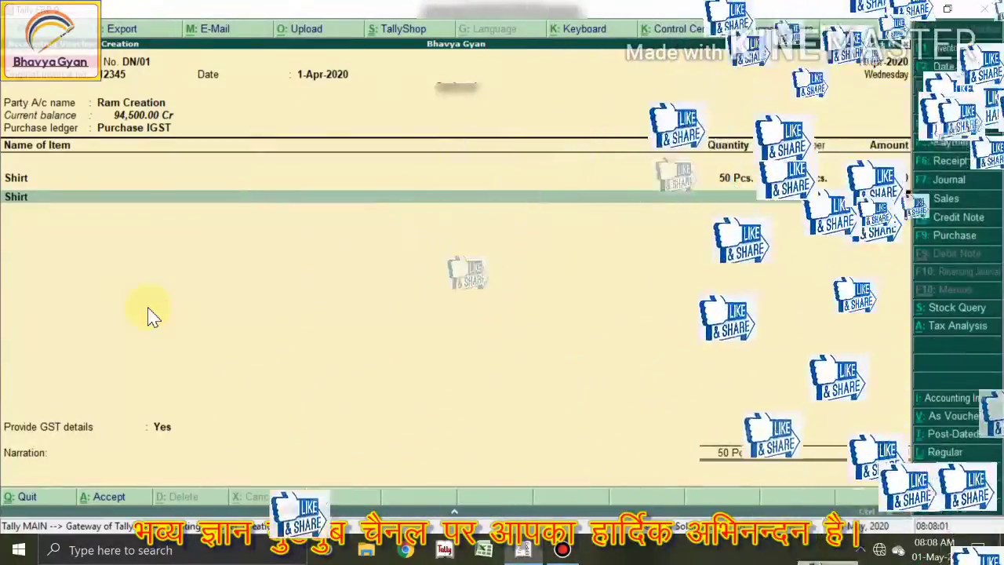
# Calculate 450*10 in the built-in calculator for the second Shirt line's amount.
pyautogui.hotkey('ctrl', 'n')
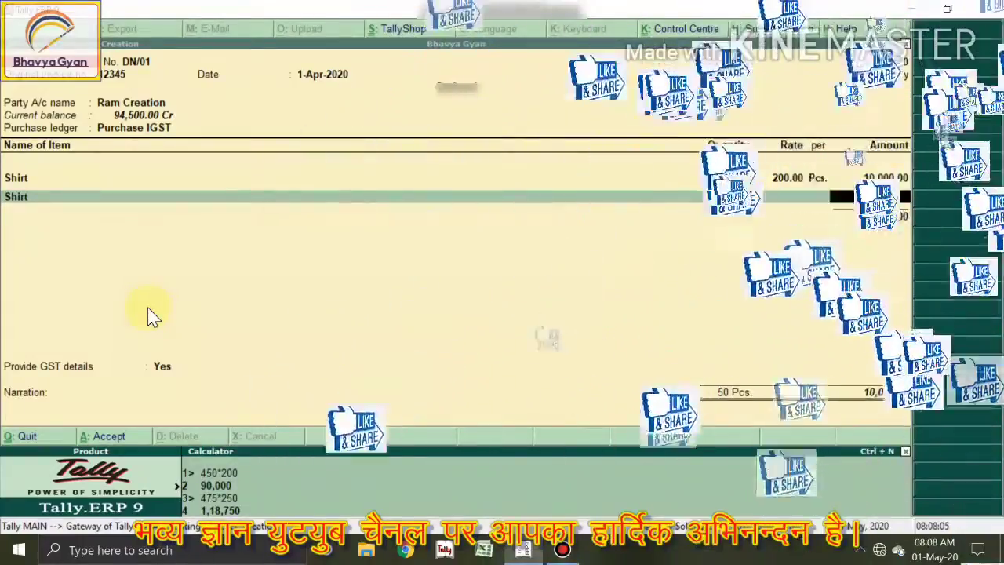
pyautogui.hotkey('ctrl', 'n')
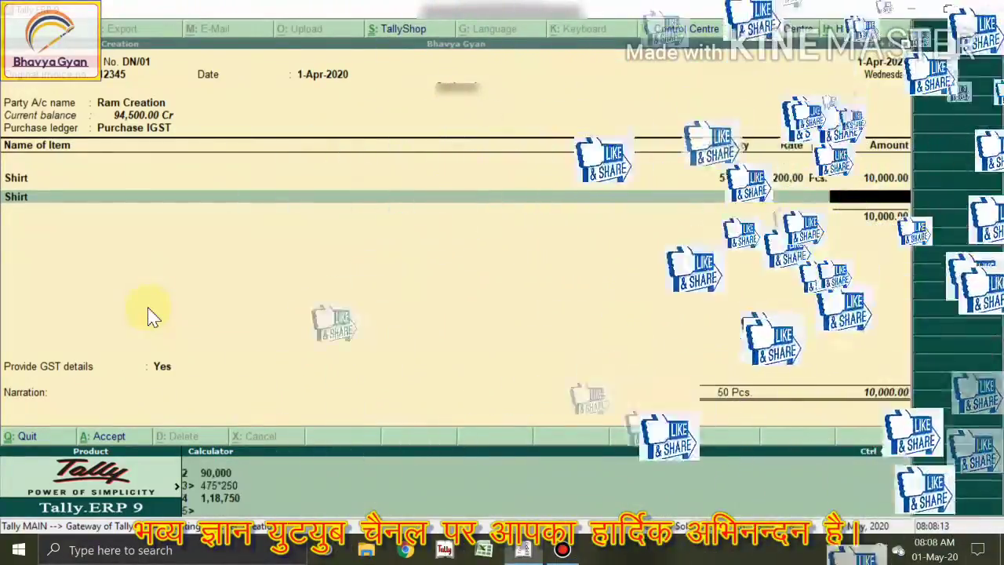
pyautogui.write('450')
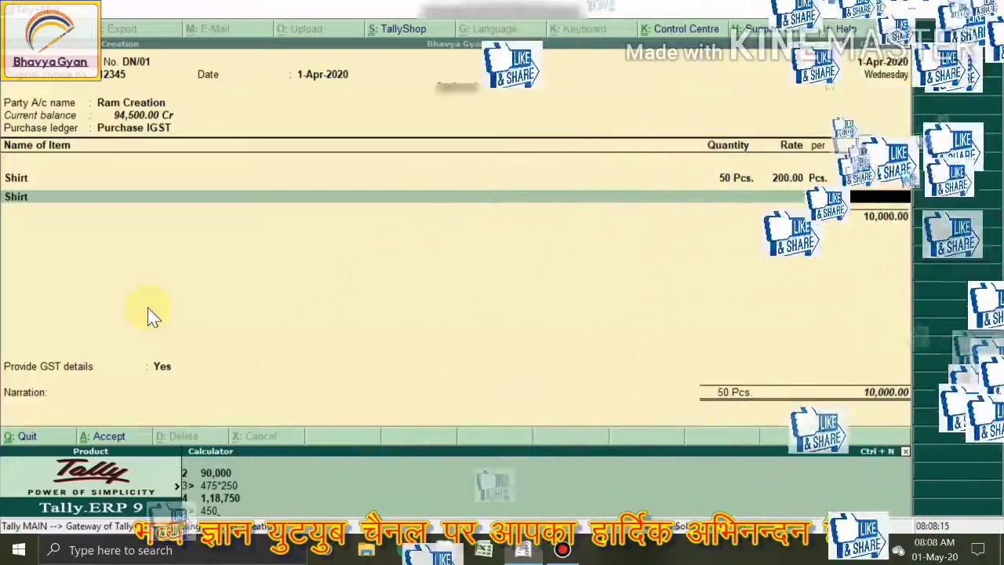
pyautogui.write('*10')
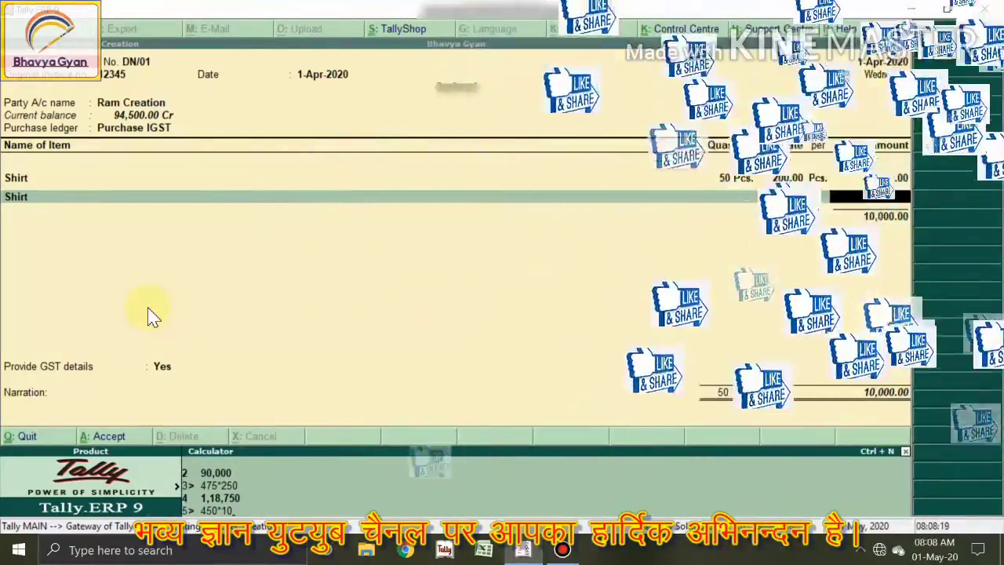
pyautogui.press('Return')
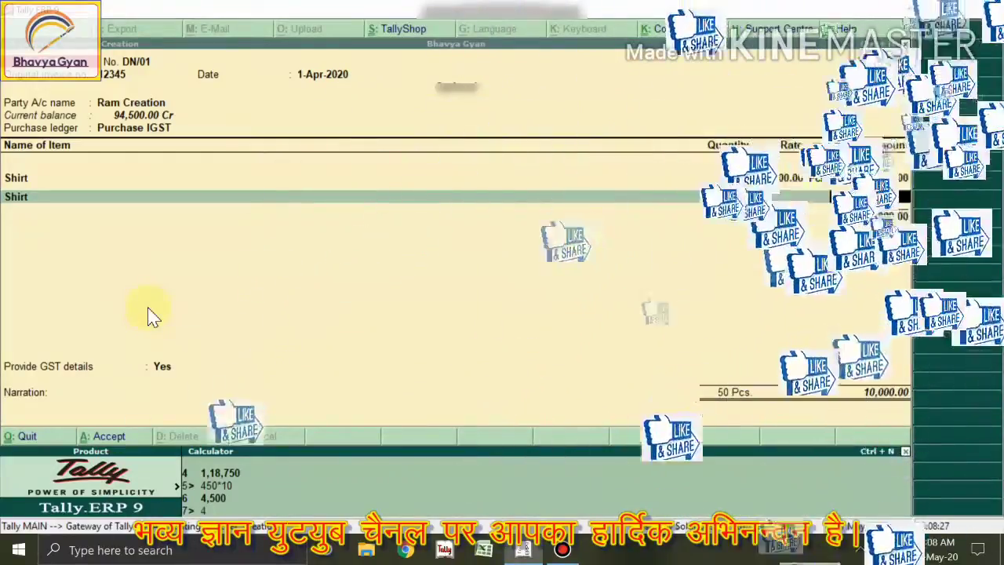
# Calculate 400*10 in the built-in calculator and enter 4,000 as the second Shirt line's amount.
pyautogui.write('*10')
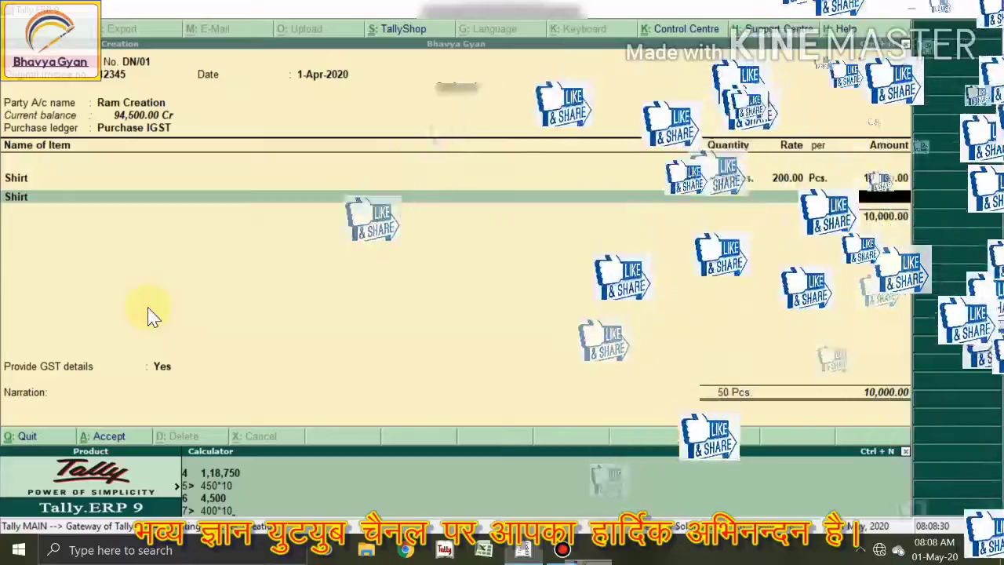
pyautogui.press('Return')
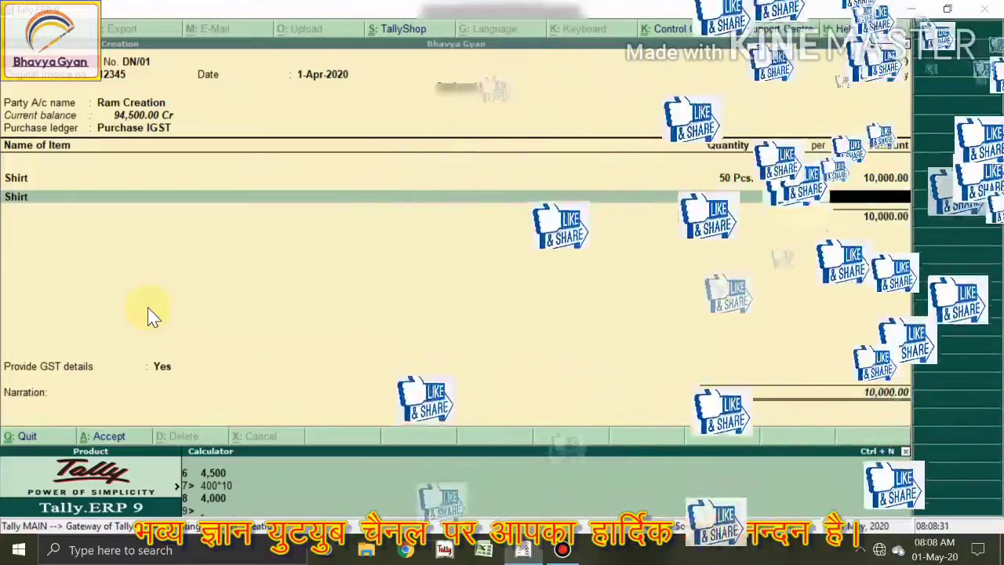
pyautogui.hotkey('ctrl', 'm')
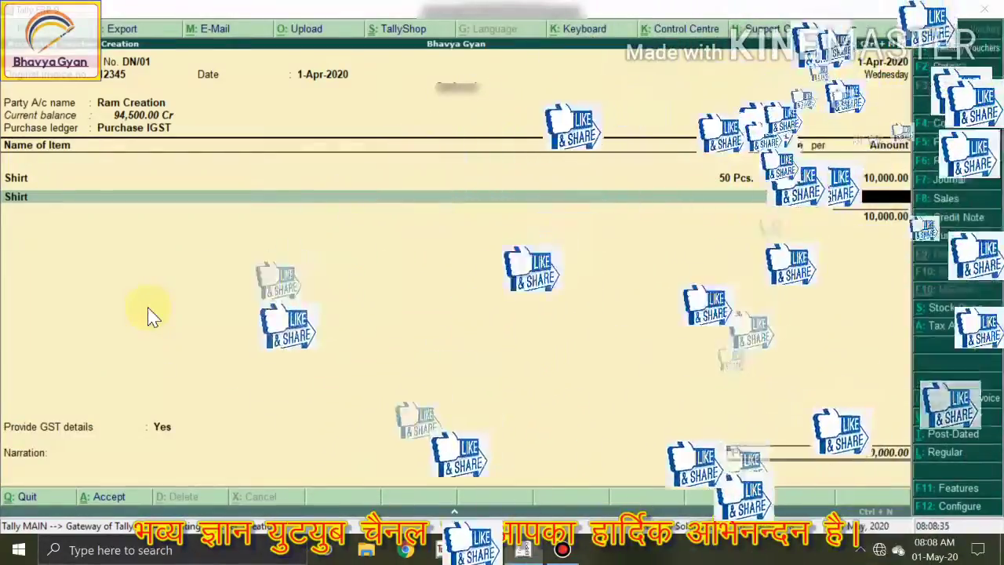
pyautogui.write('4,000')
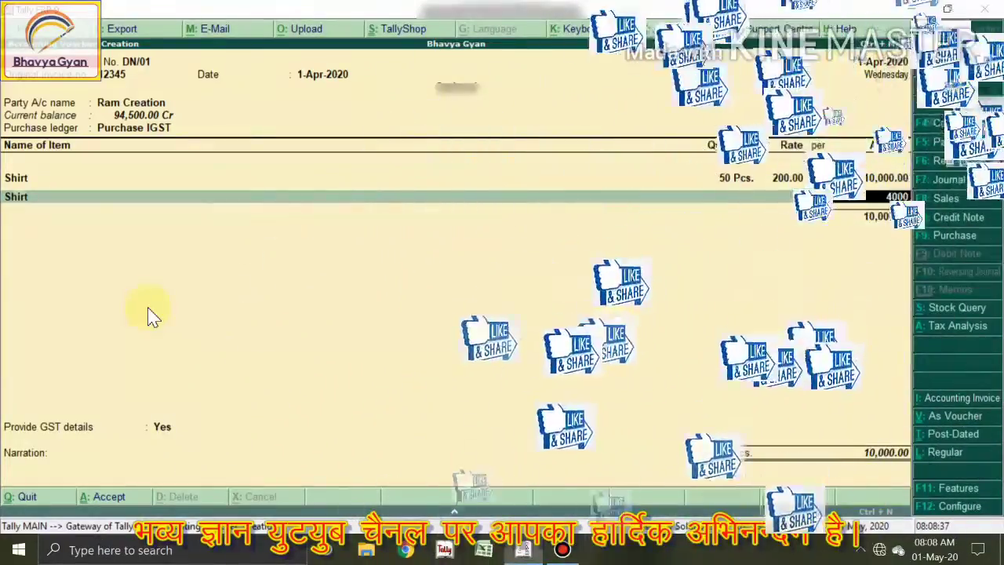
pyautogui.press('Return')
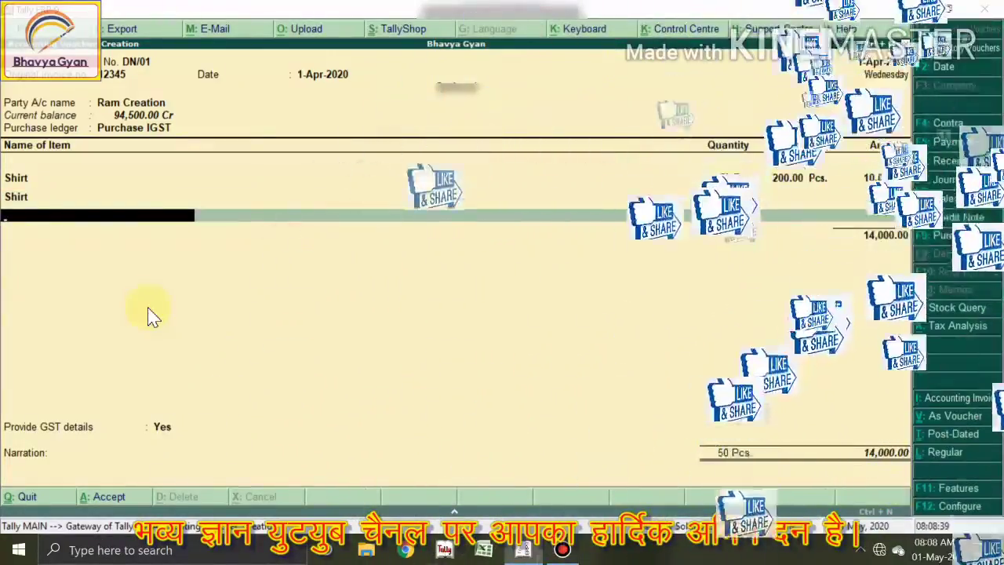
# End the item list, add the IGST ledger with its calculated amount, and keep Provide GST details set to Yes.
pyautogui.press('Return')
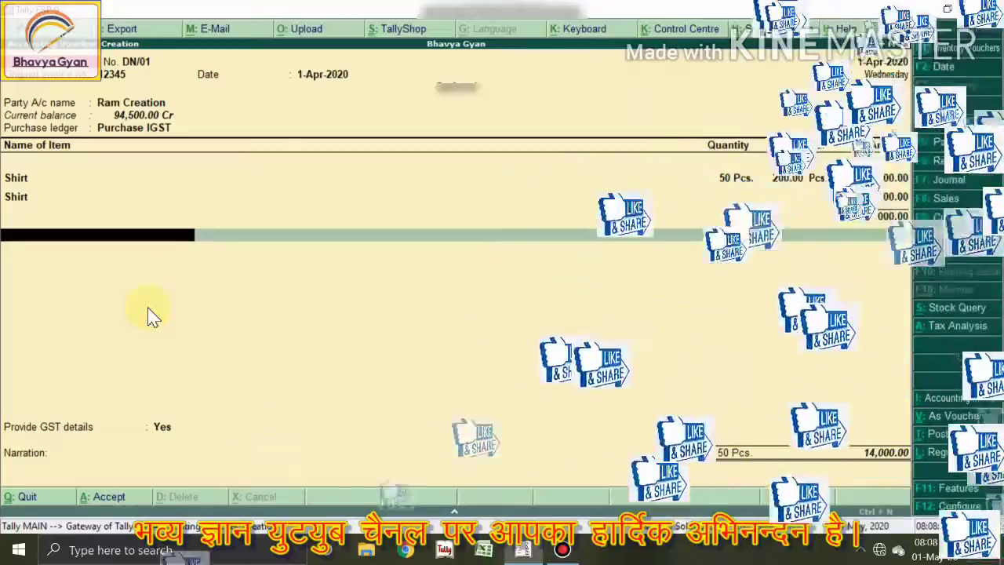
pyautogui.write('C')
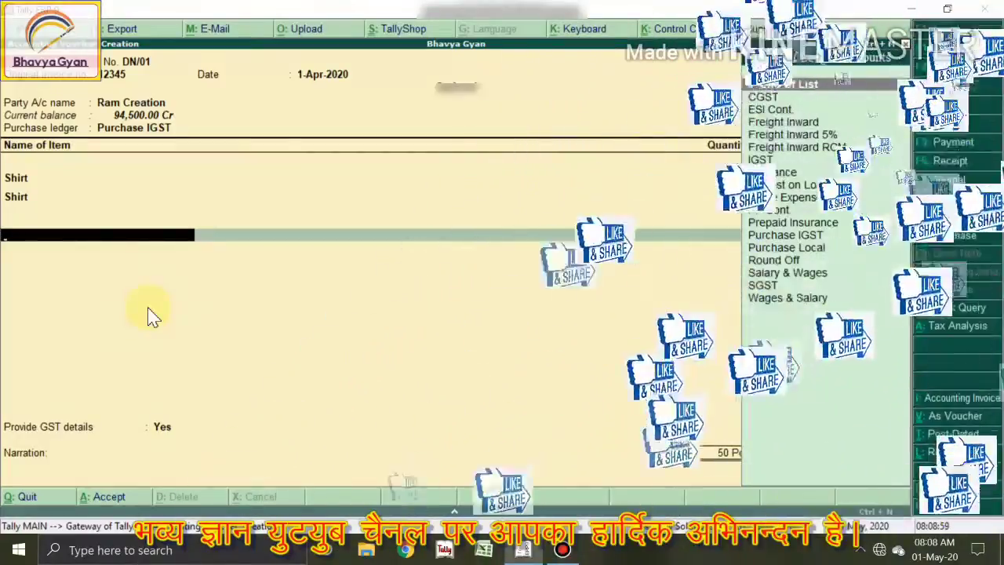
pyautogui.press('Return')
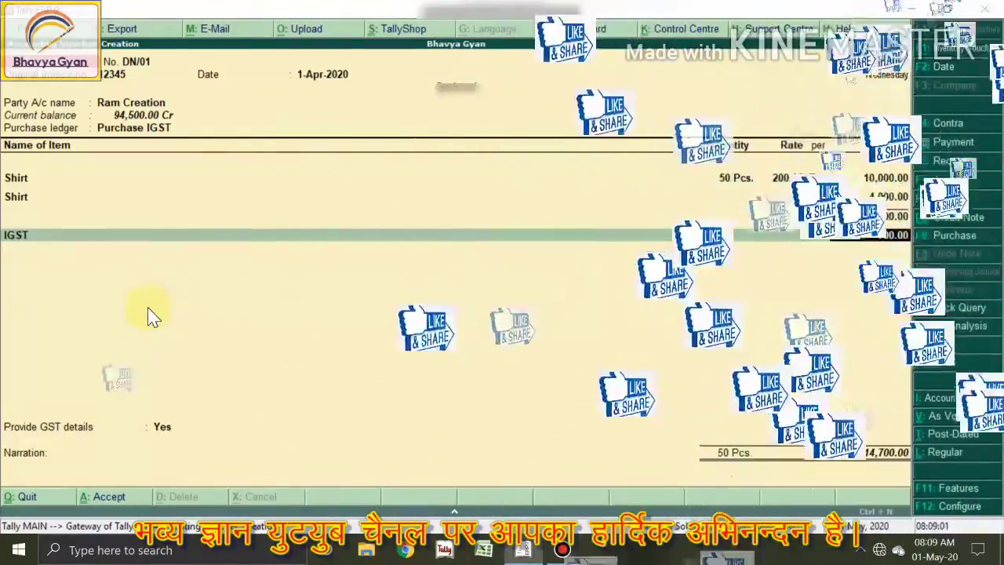
pyautogui.press('Return')
pyautogui.press('Return')
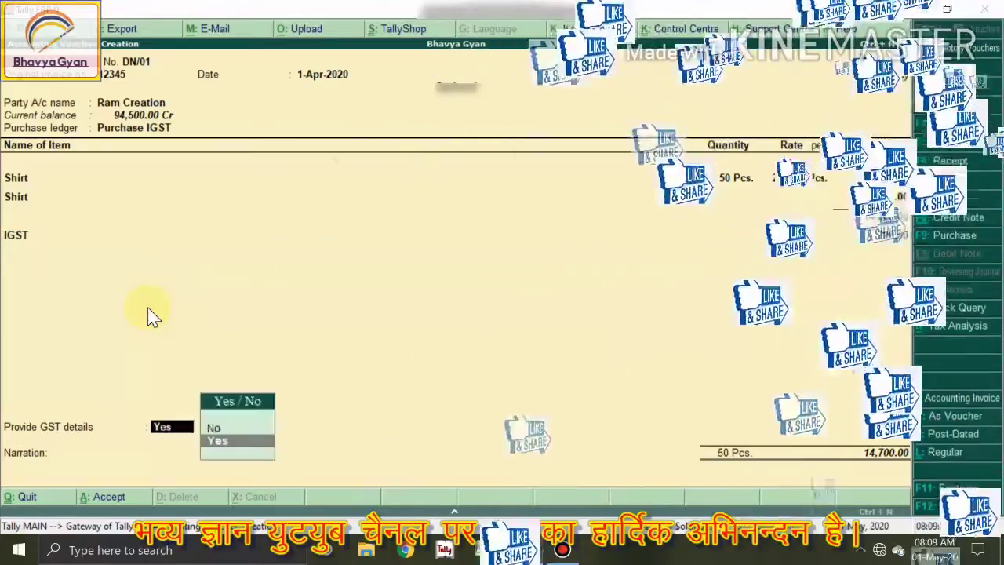
pyautogui.press('Return')
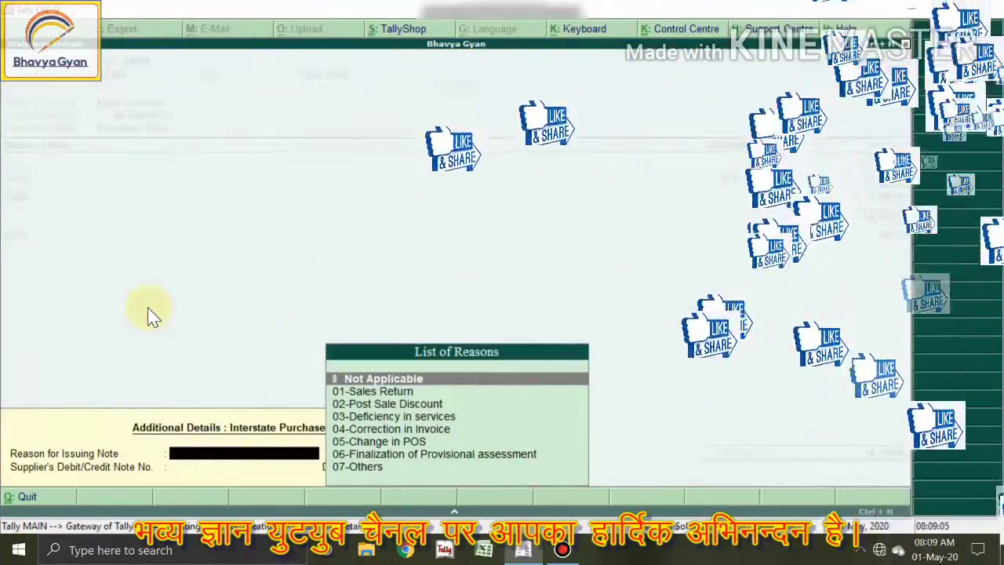
# Set the reason for issuing the debit note to 07-Others.
pyautogui.press('Down')
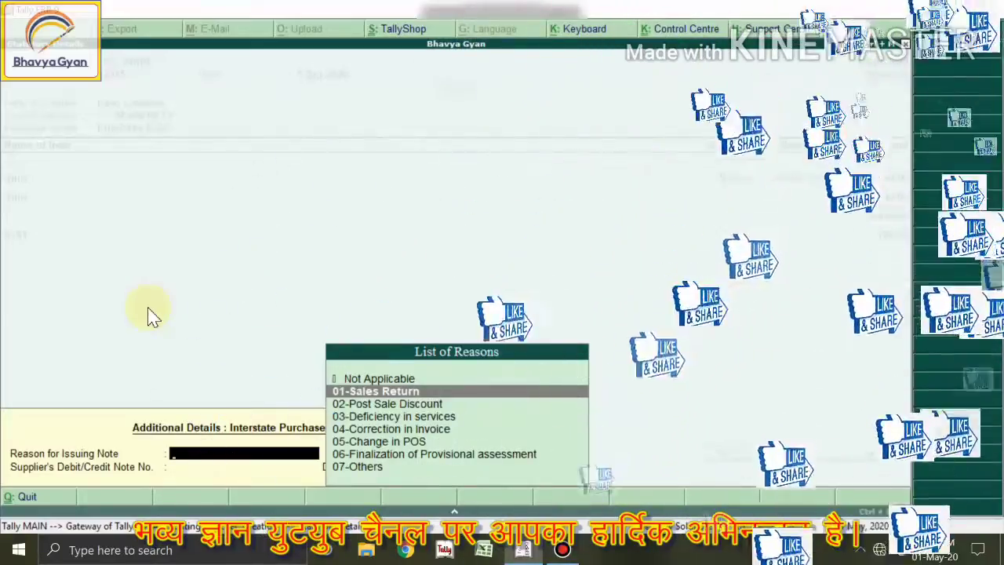
pyautogui.press('Down')
pyautogui.press('Down')
pyautogui.press('Down')
pyautogui.press('Down')
pyautogui.press('Down')
pyautogui.press('Down')
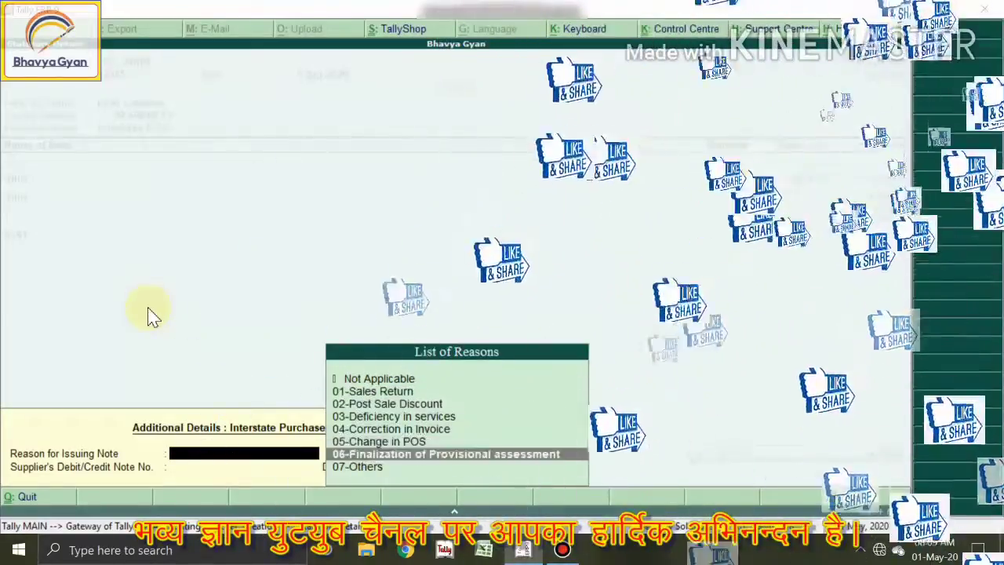
pyautogui.press('Up')
pyautogui.press('Up')
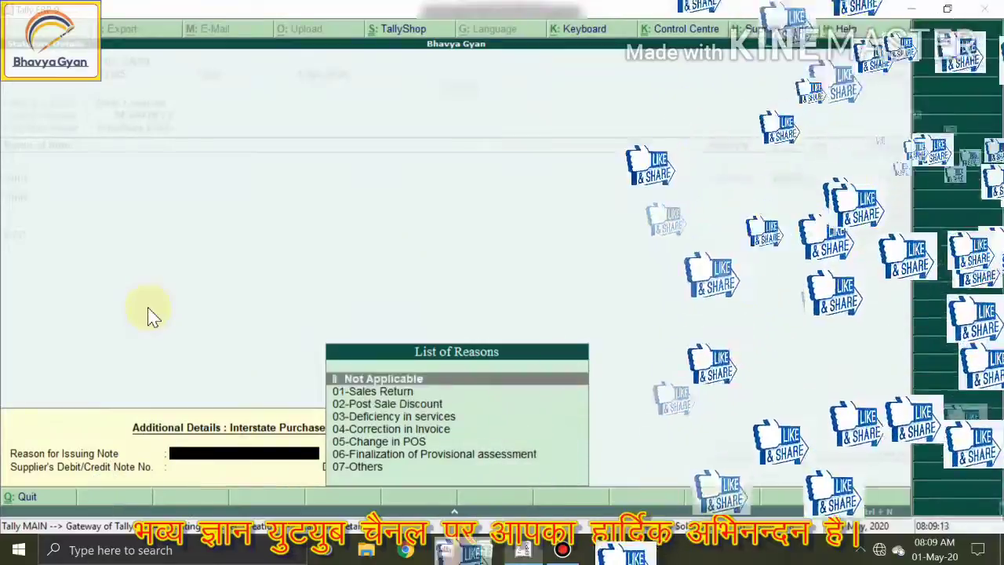
pyautogui.press('Down')
pyautogui.press('Down')
pyautogui.press('Down')
pyautogui.press('Down')
pyautogui.press('Down')
pyautogui.press('Down')
pyautogui.press('Down')
pyautogui.press('Return')
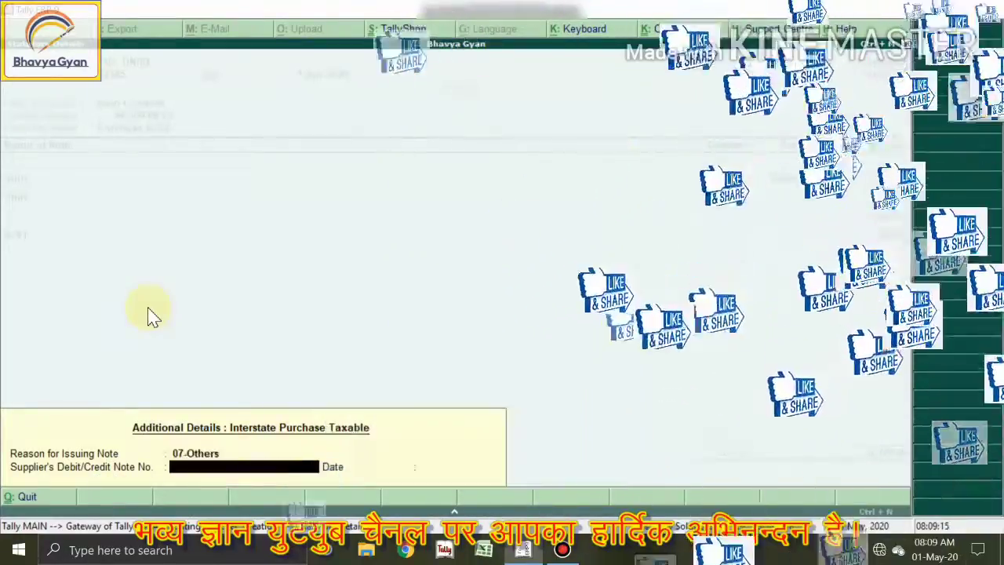
# Change the reason for issuing the debit note to 01-Sales Return.
pyautogui.press('BackSpace')
pyautogui.press('Up')
pyautogui.press('Up')
pyautogui.press('Up')
pyautogui.press('Up')
pyautogui.press('Up')
pyautogui.press('Up')
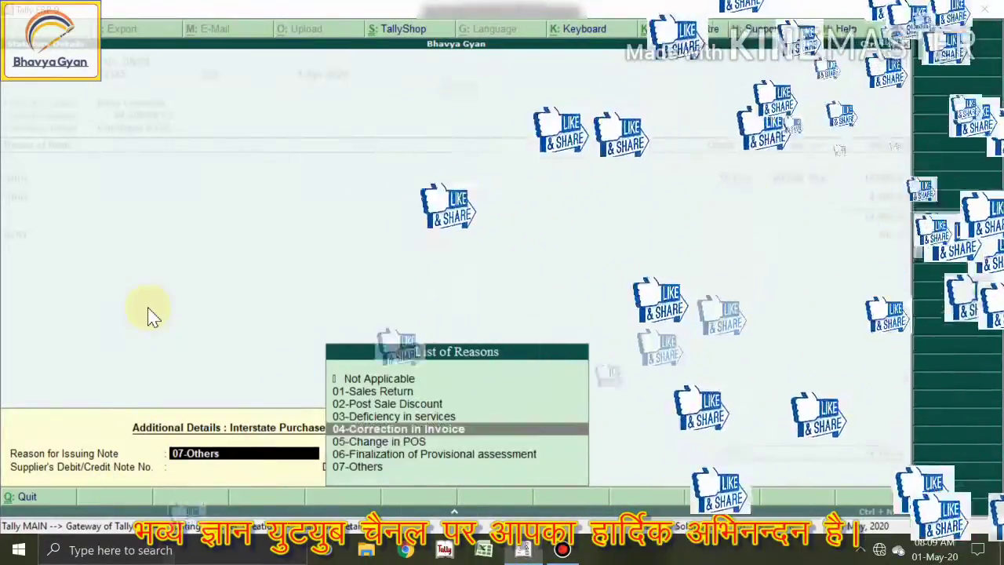
pyautogui.press('Return')
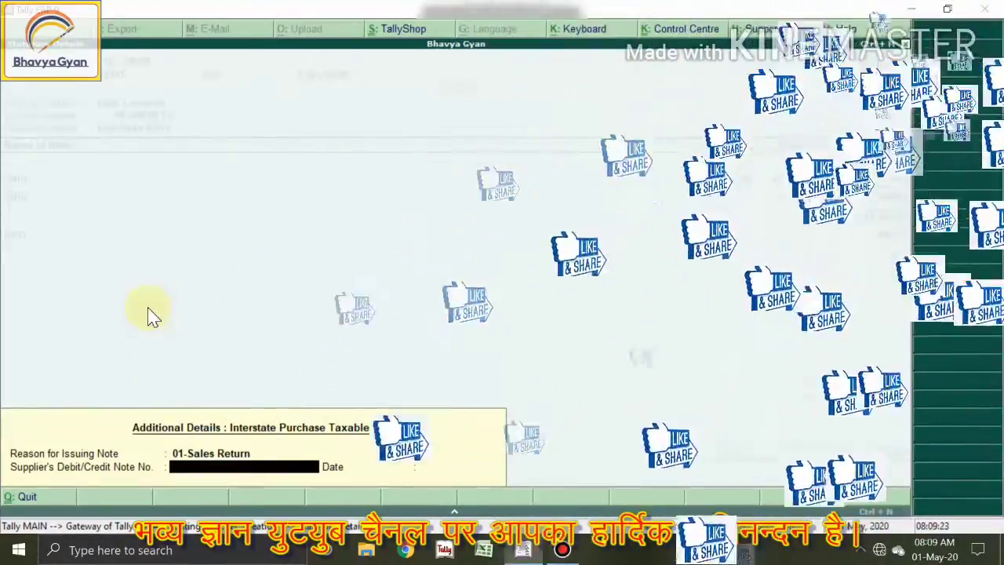
# Enter supplier's note number DN/01 with the date 01.4, and save the debit note without a narration.
pyautogui.write('D')
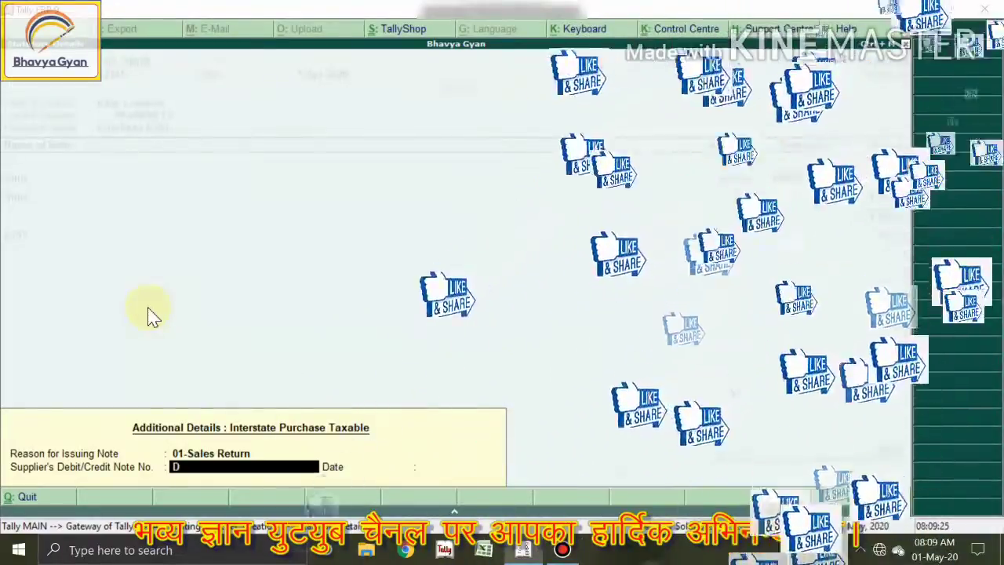
pyautogui.write('./01')
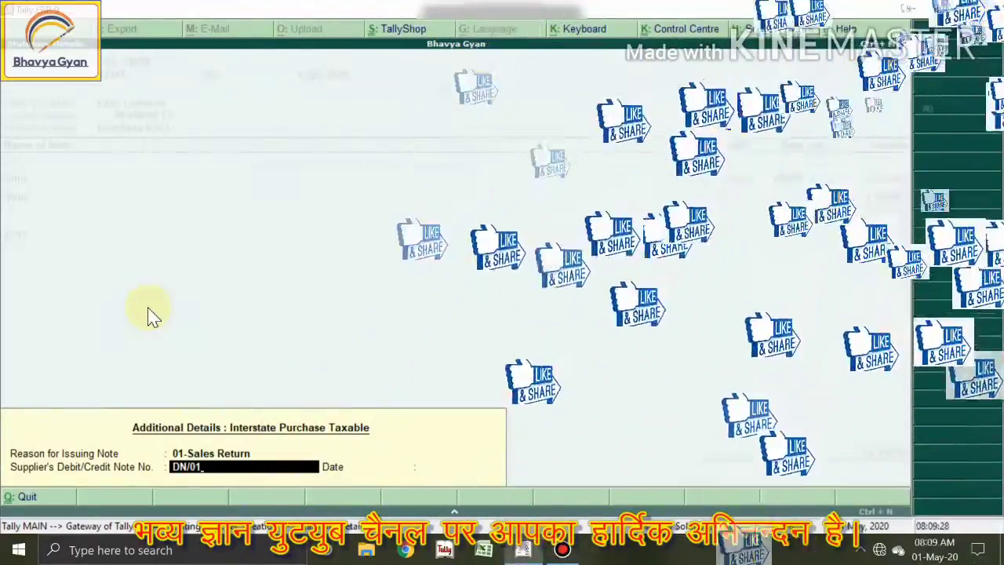
pyautogui.press('Return')
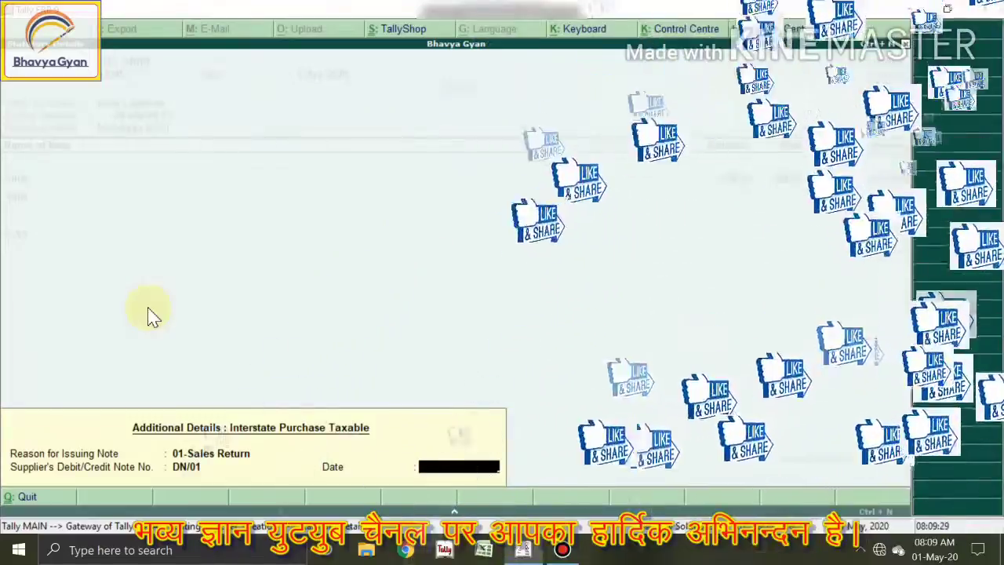
pyautogui.write('01')
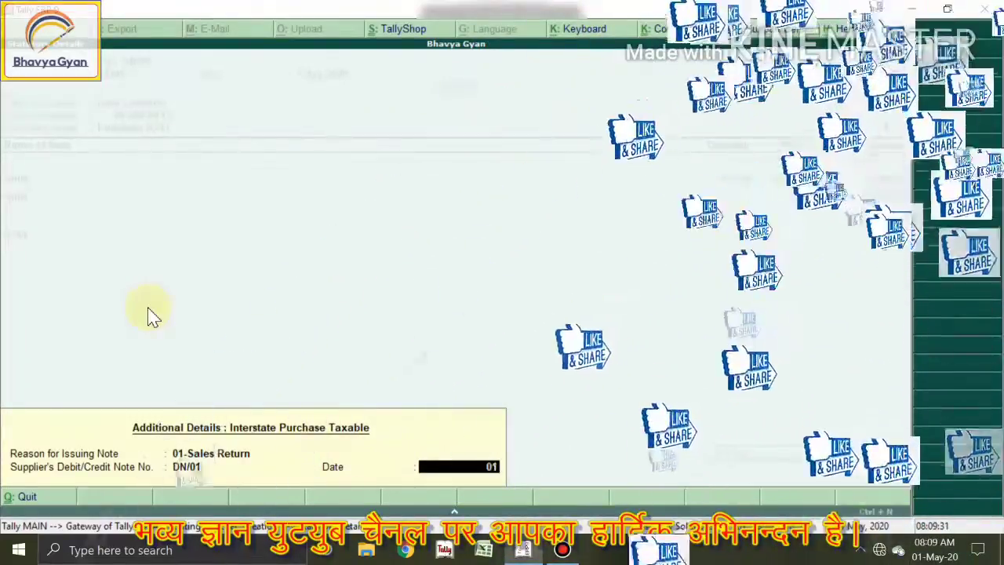
pyautogui.write('.4')
pyautogui.press('Return')
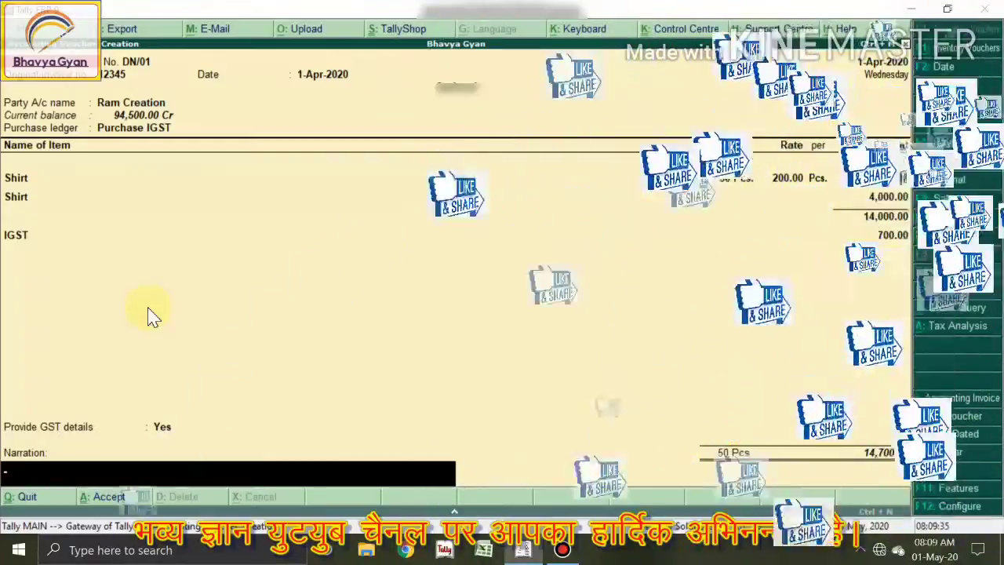
pyautogui.press('Return')
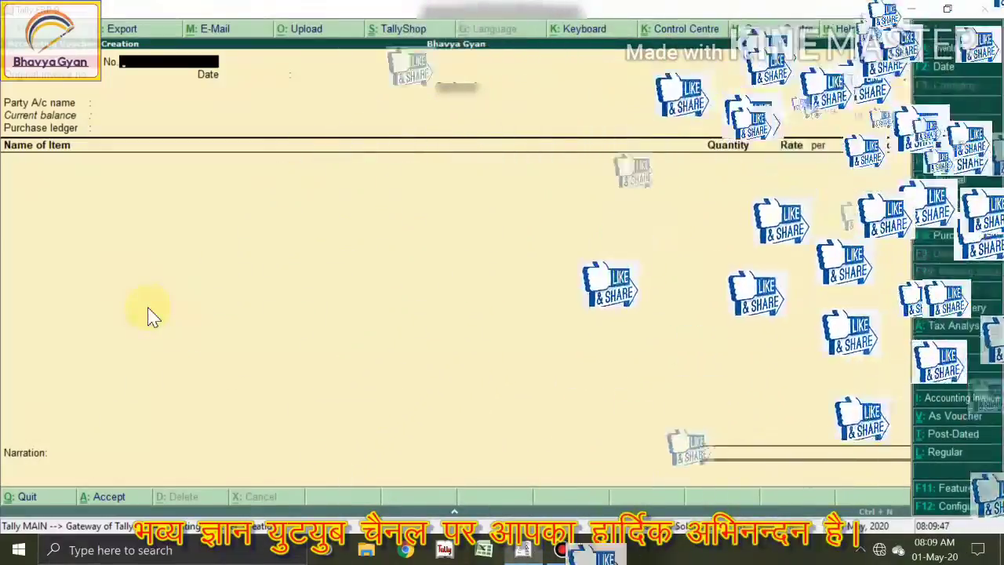
# Start a credit note numbered CN/01 against original invoice GST/001/2020-21, with both dates as 1-Apr-2020.
pyautogui.press('F8')
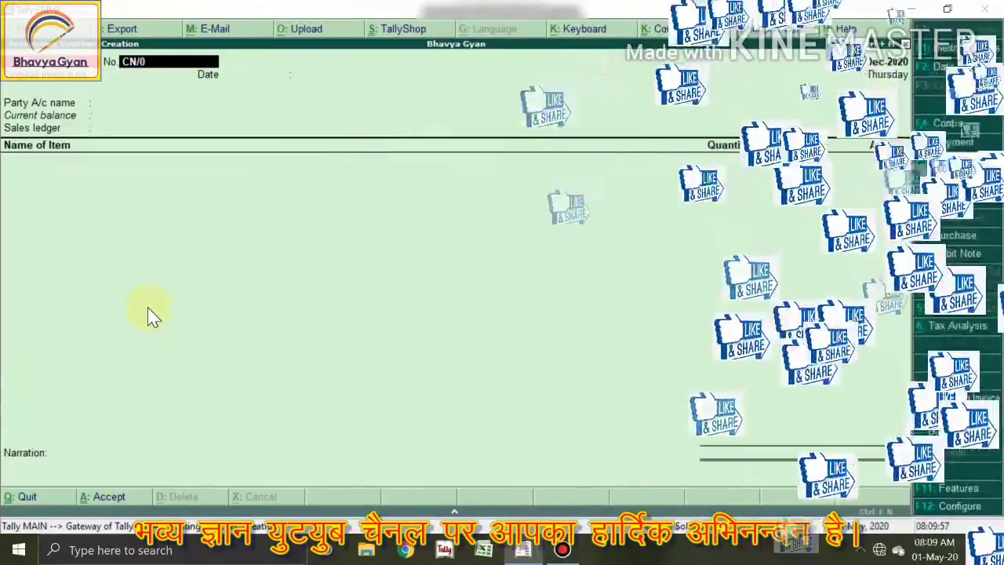
pyautogui.write('1')
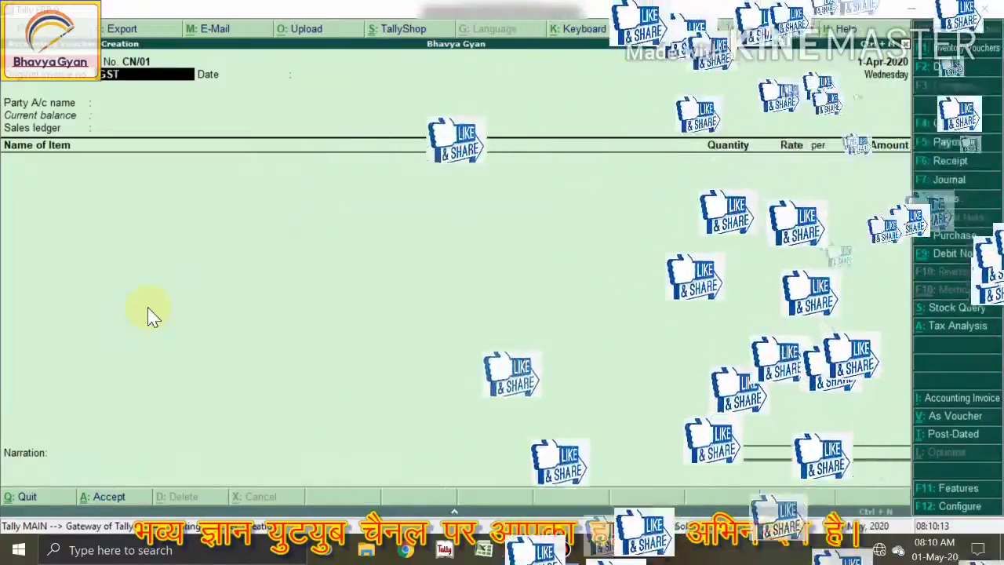
pyautogui.write('/0')
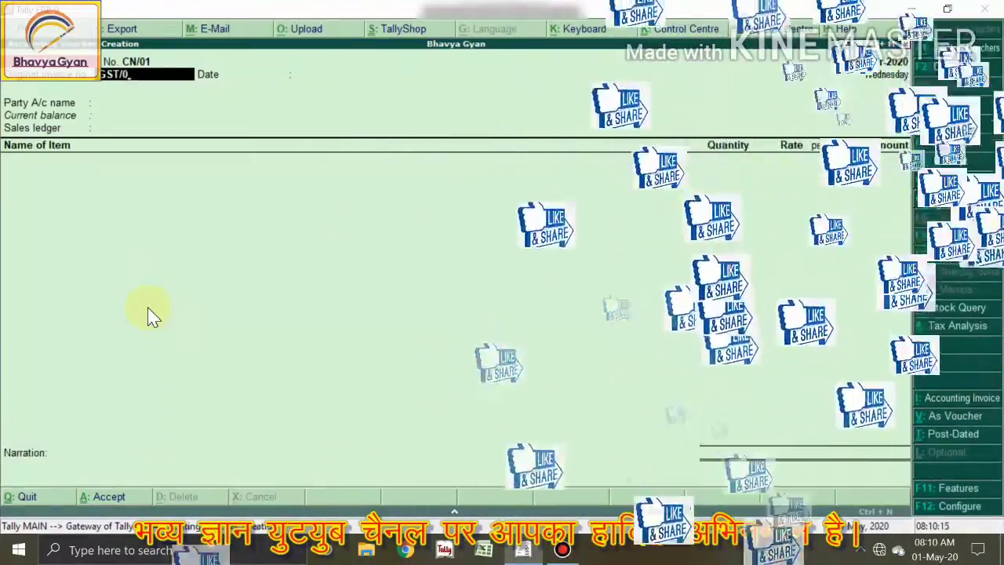
pyautogui.write('01/2020-21')
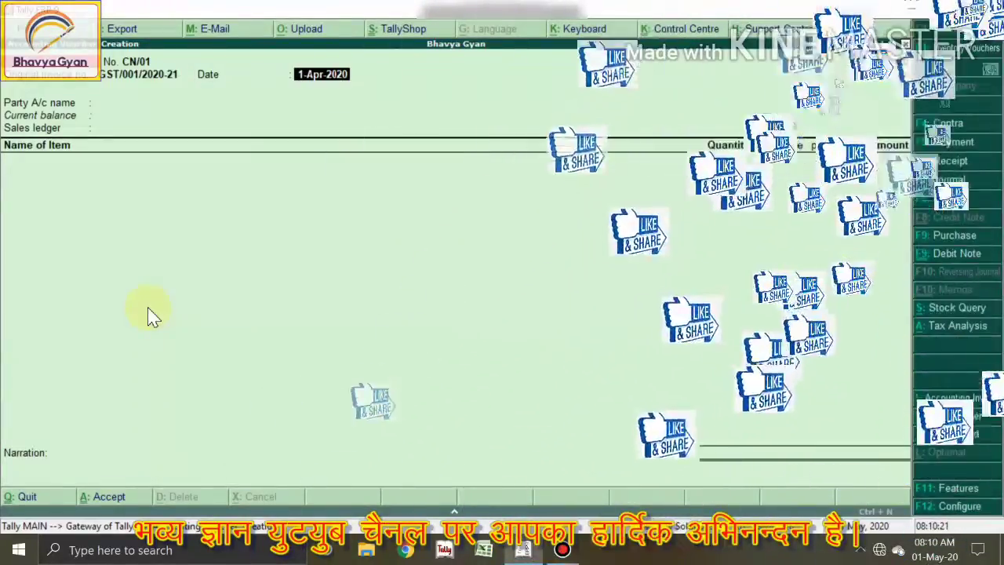
pyautogui.press('Return')
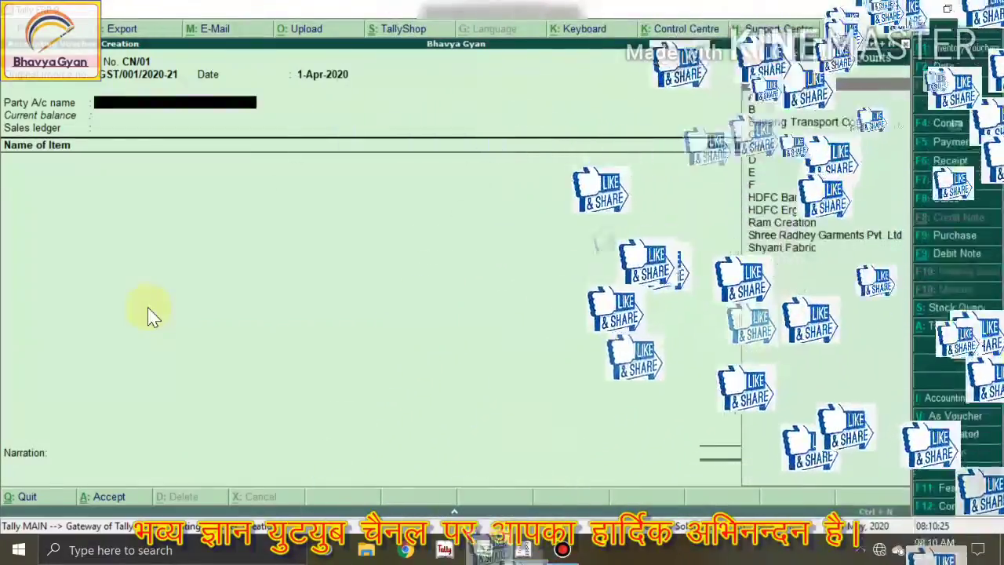
# Choose Shree Radhey Garments Pvt. Ltd. as the party, accept its buyer details, and select the Sales Within State ledger.
pyautogui.write('Sh')
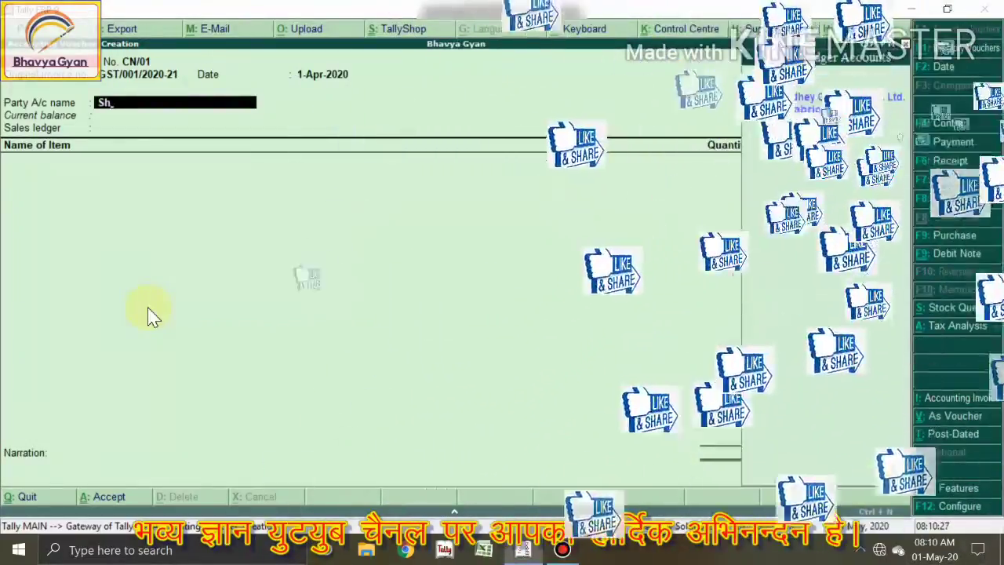
pyautogui.press('Return')
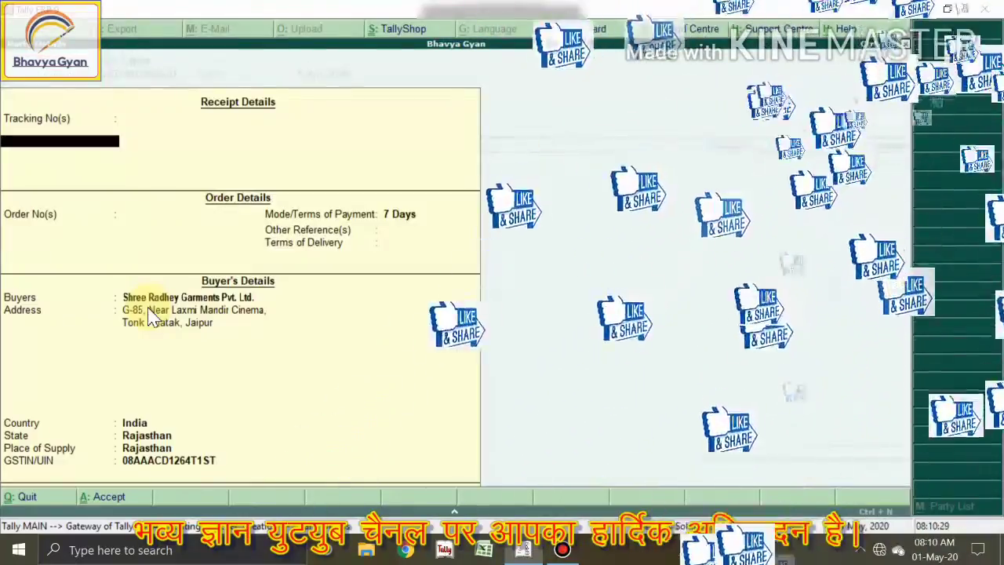
pyautogui.hotkey('ctrl', 'a')
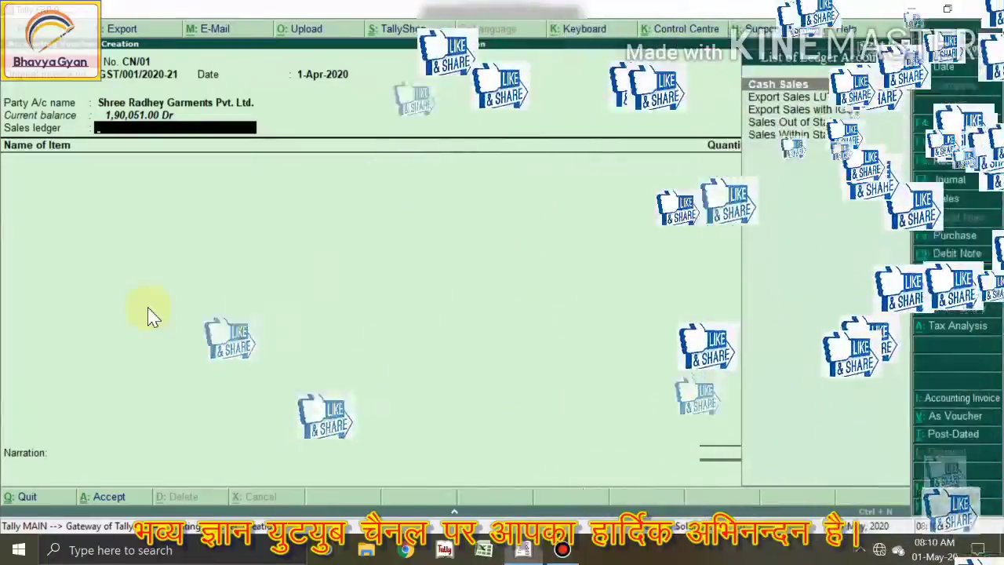
pyautogui.write('Sa')
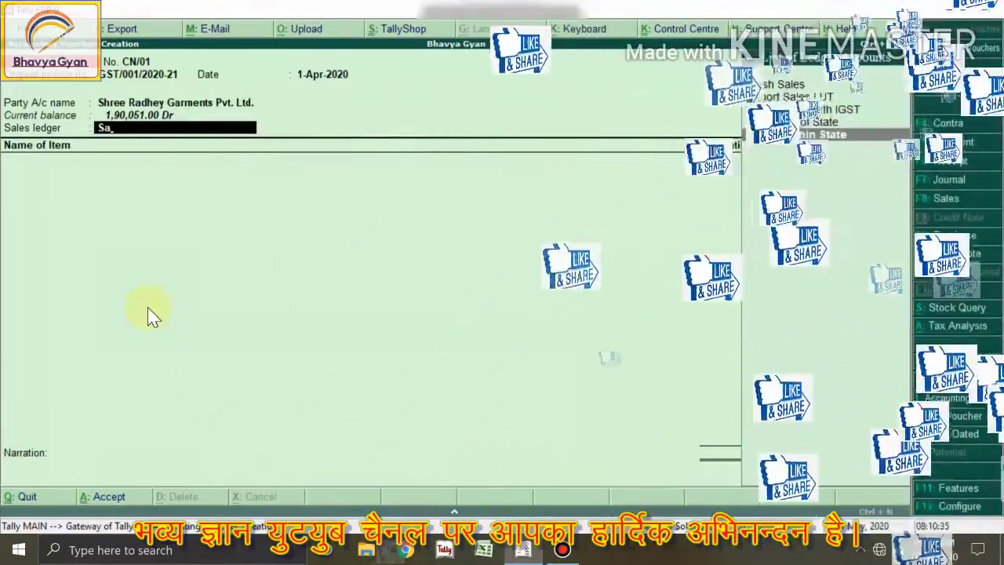
pyautogui.press('Return')
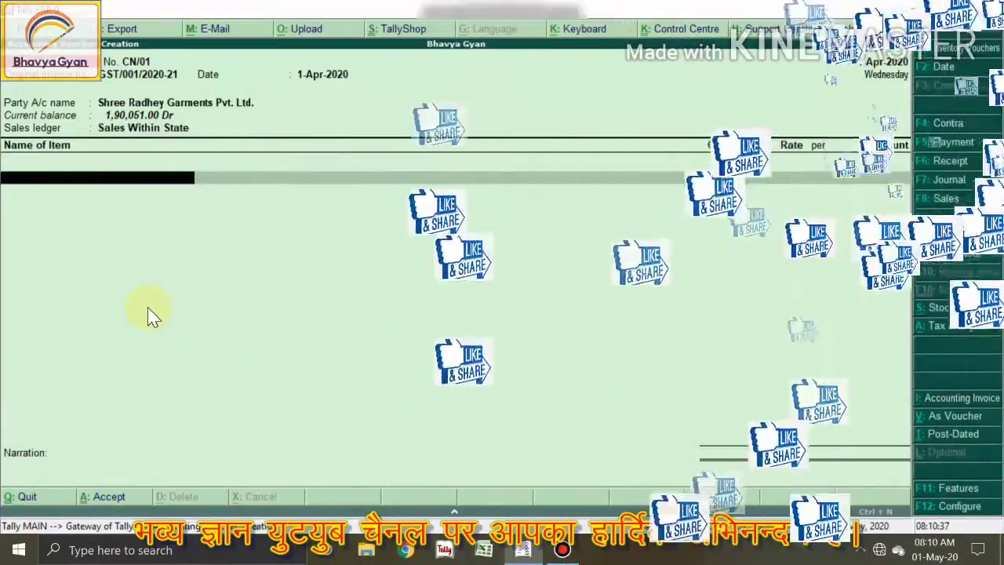
# Add the Shirt item to the credit note with a quantity of 75 Pcs. at a rate of 250.
pyautogui.write('Shi')
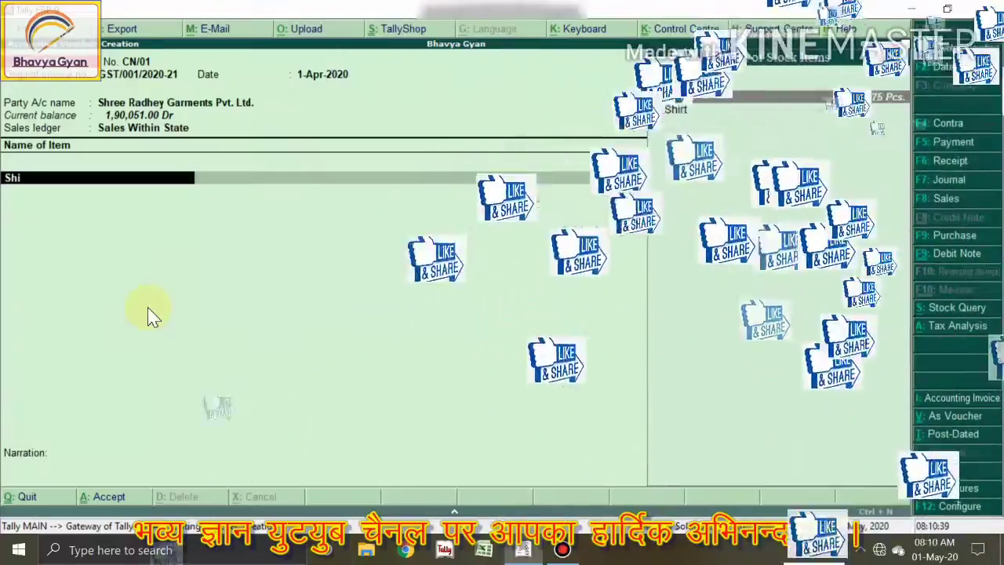
pyautogui.press('Return')
pyautogui.press('Return')
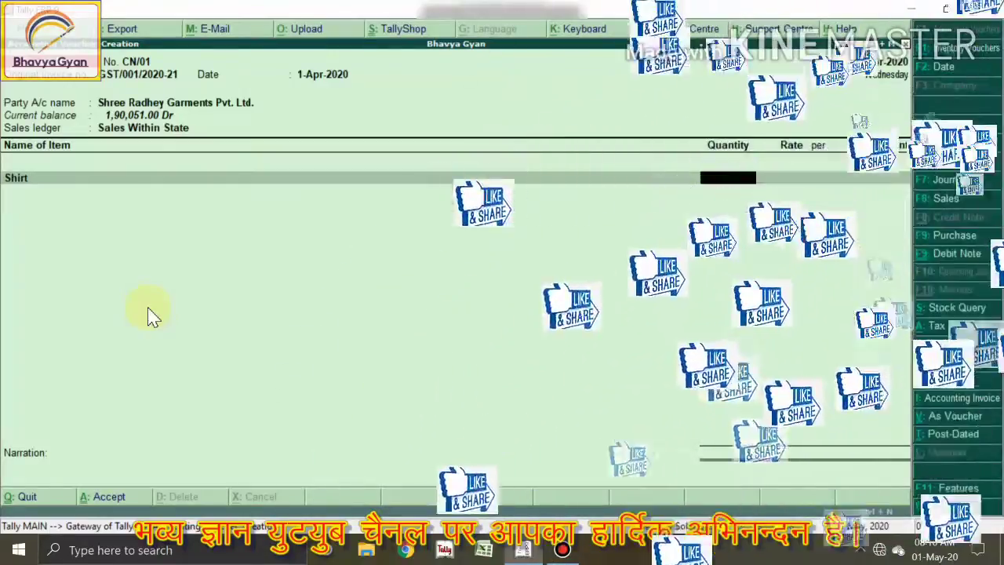
pyautogui.hotkey('ctrl', 'n')
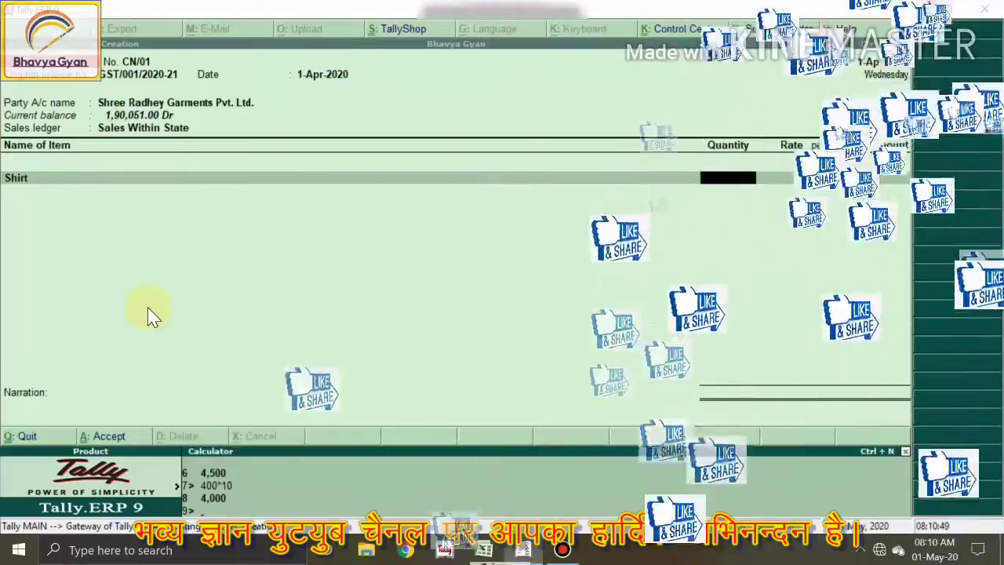
pyautogui.press('Escape')
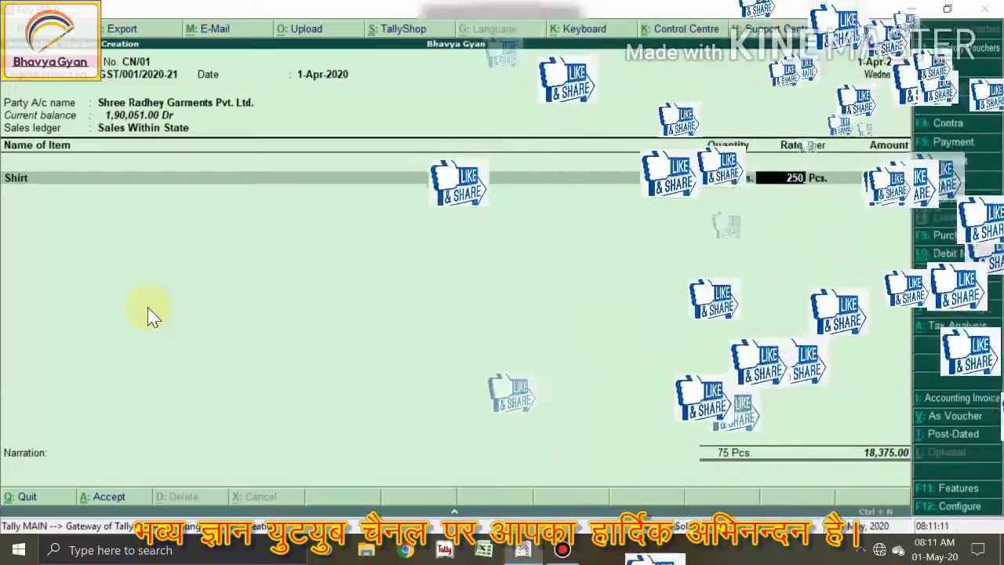
pyautogui.press('Return')
pyautogui.press('Return')
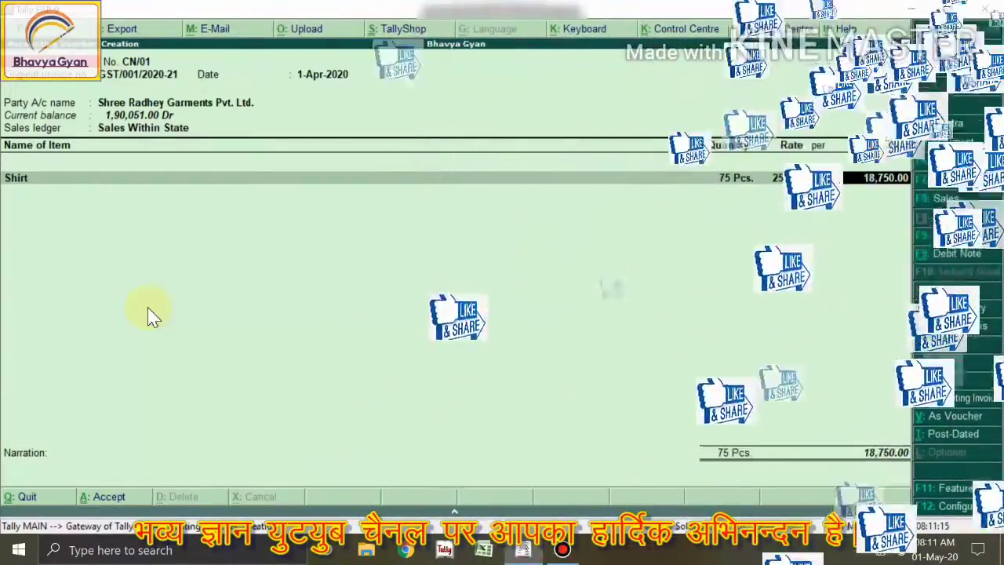
pyautogui.press('Return')
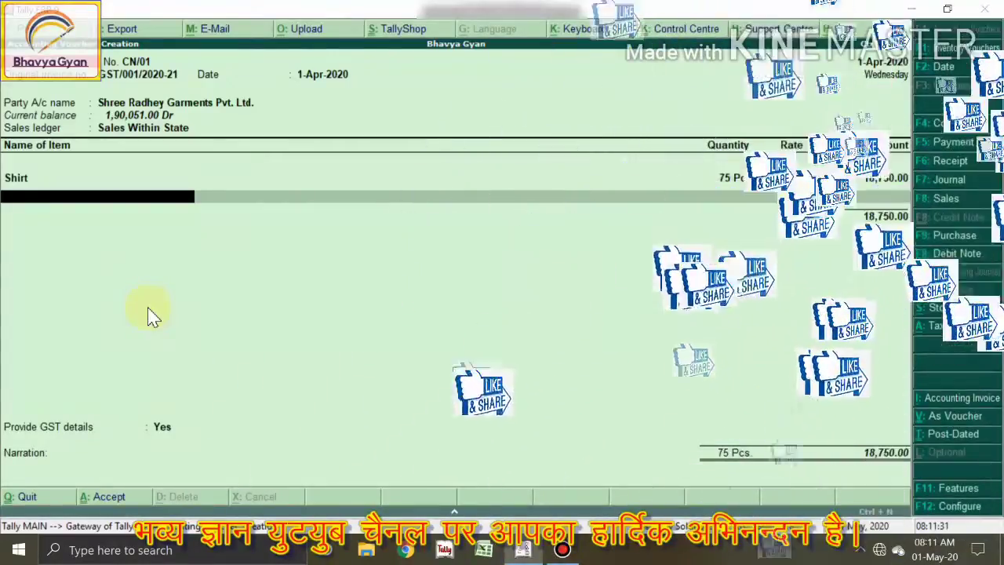
# Add a second Shirt line to the credit note, leaving its description and quantity blank.
pyautogui.write('Shir')
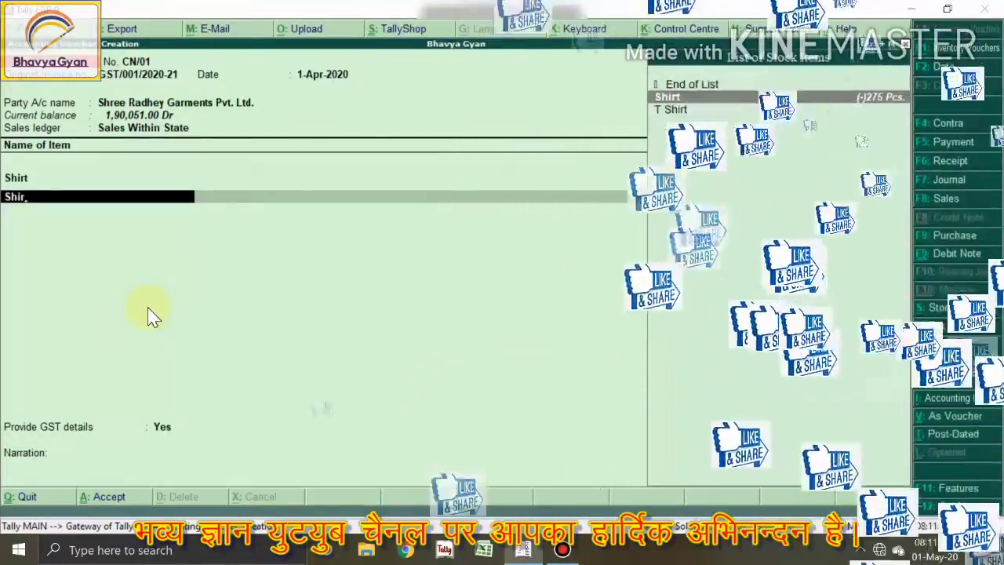
pyautogui.press('Return')
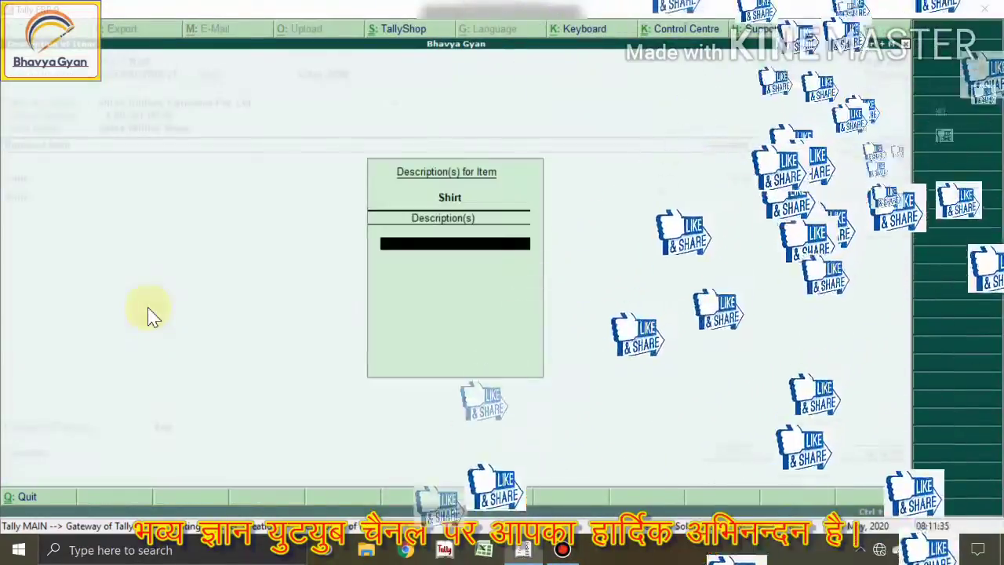
pyautogui.press('Return')
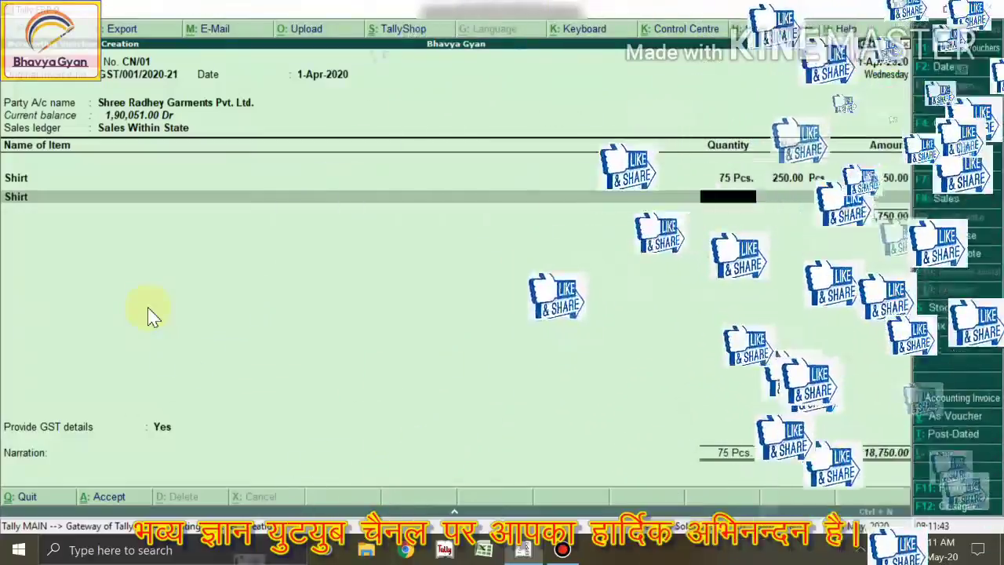
pyautogui.press('Return')
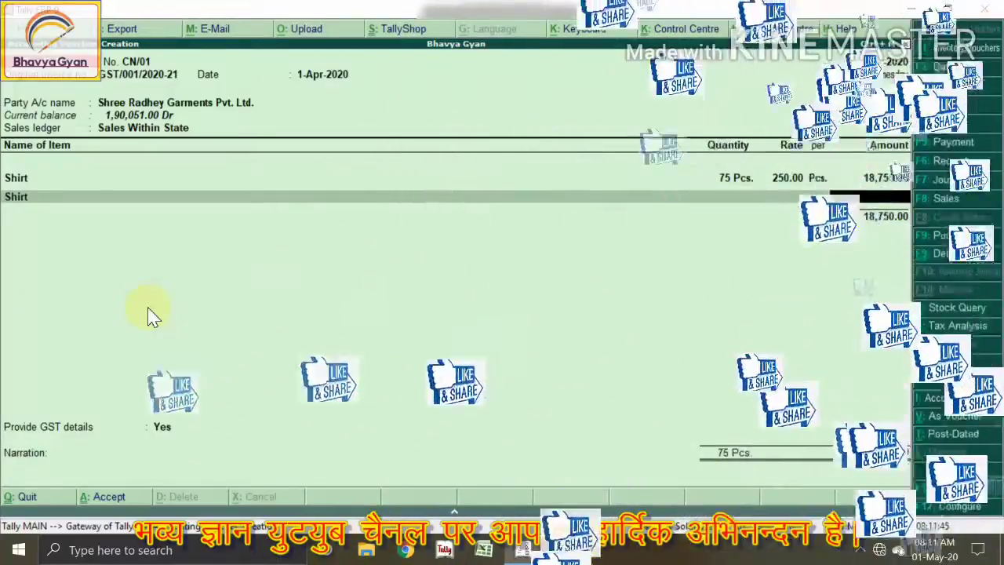
# Calculate 475-75 in the built-in calculator.
pyautogui.hotkey('ctrl', 'n')
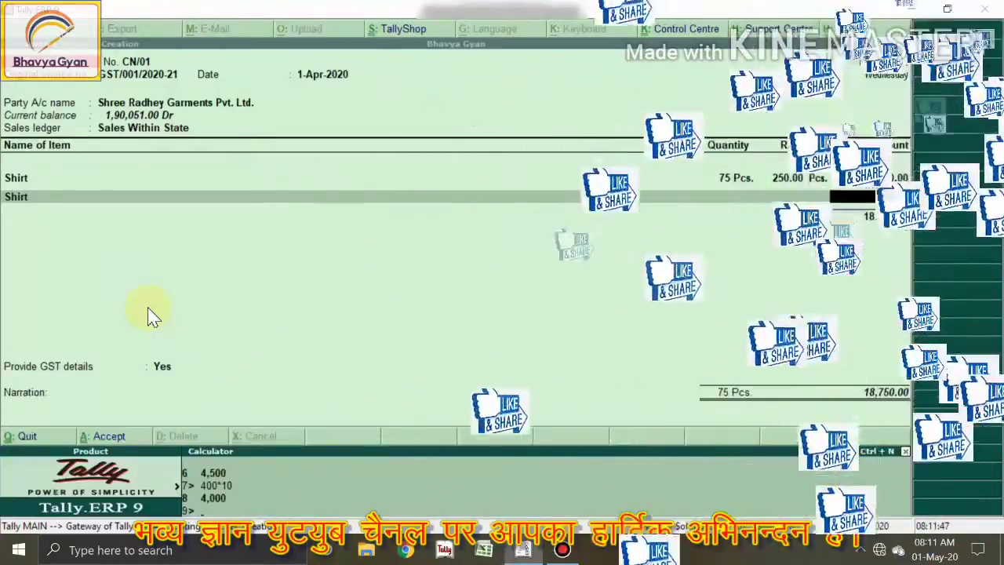
pyautogui.write('47')
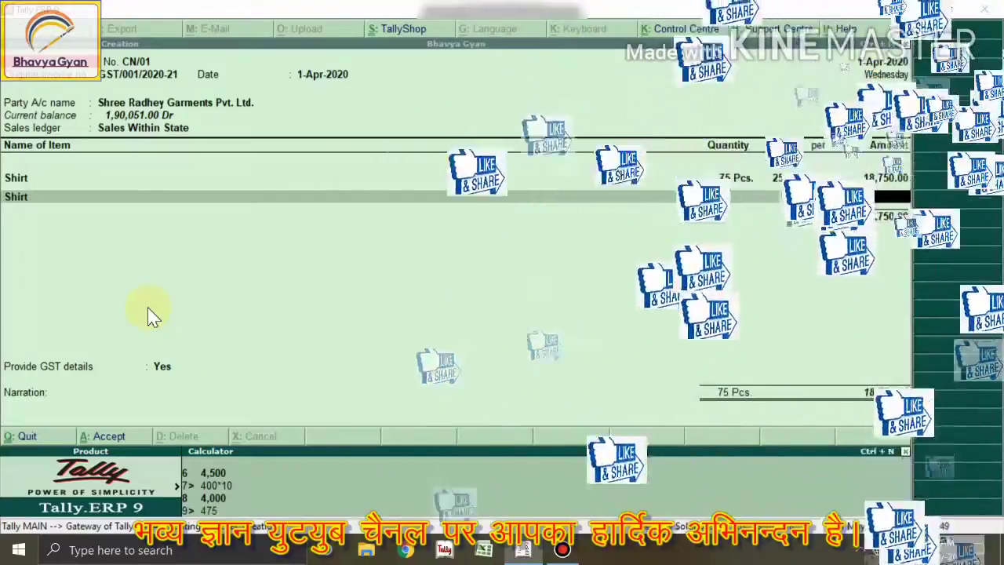
pyautogui.write('5')
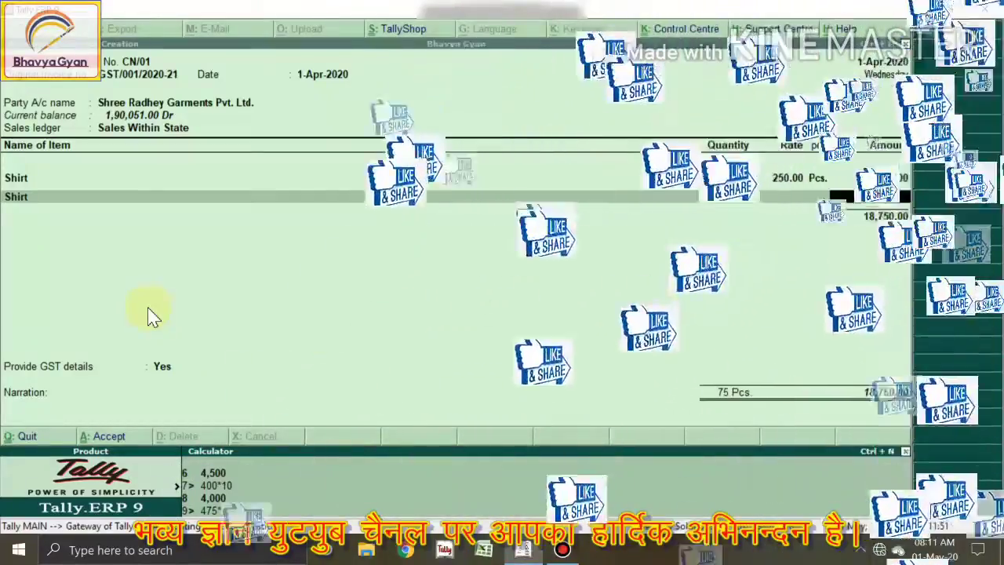
pyautogui.write('*')
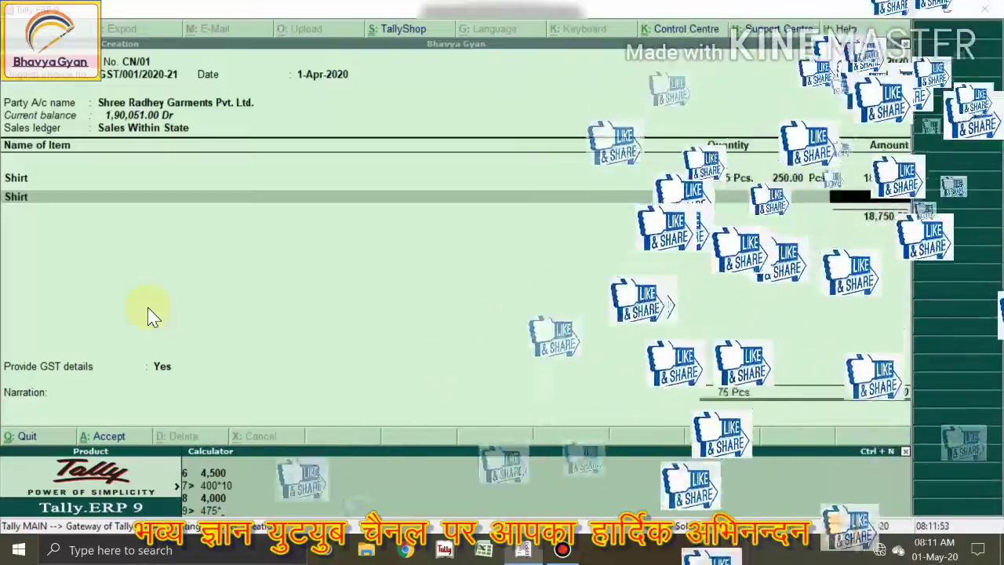
pyautogui.write('10')
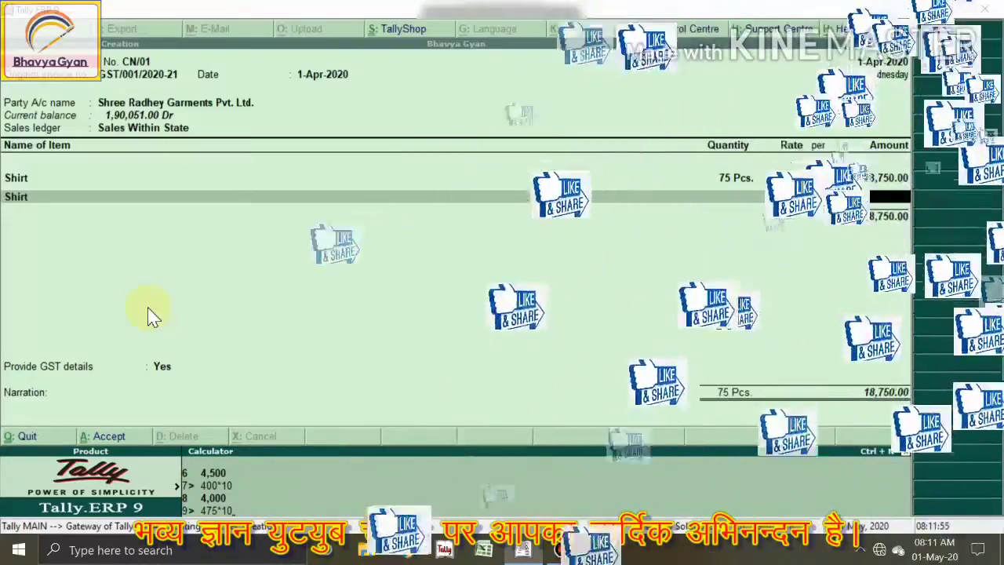
pyautogui.press('BackSpace')
pyautogui.press('BackSpace')
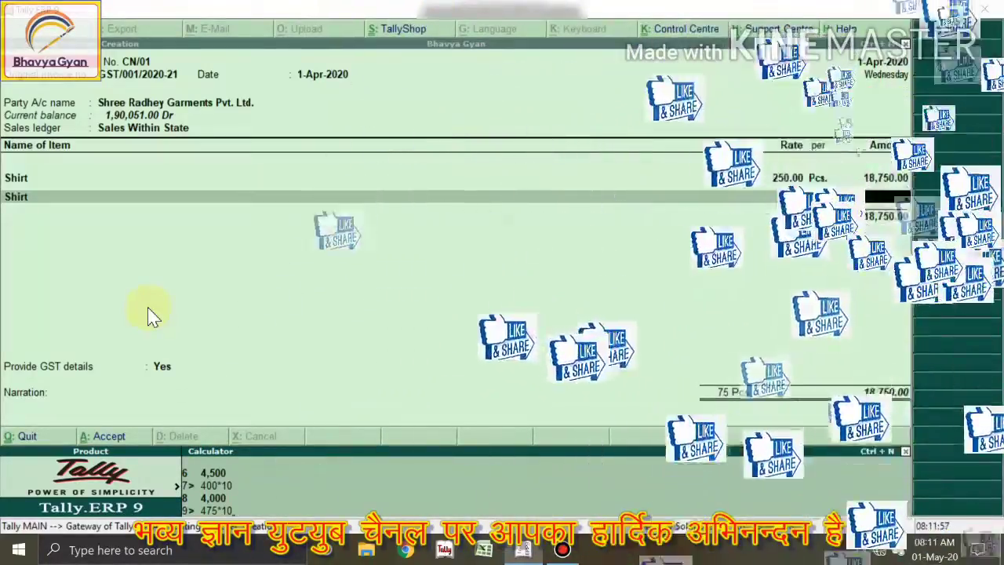
pyautogui.press('BackSpace')
pyautogui.write('-75')
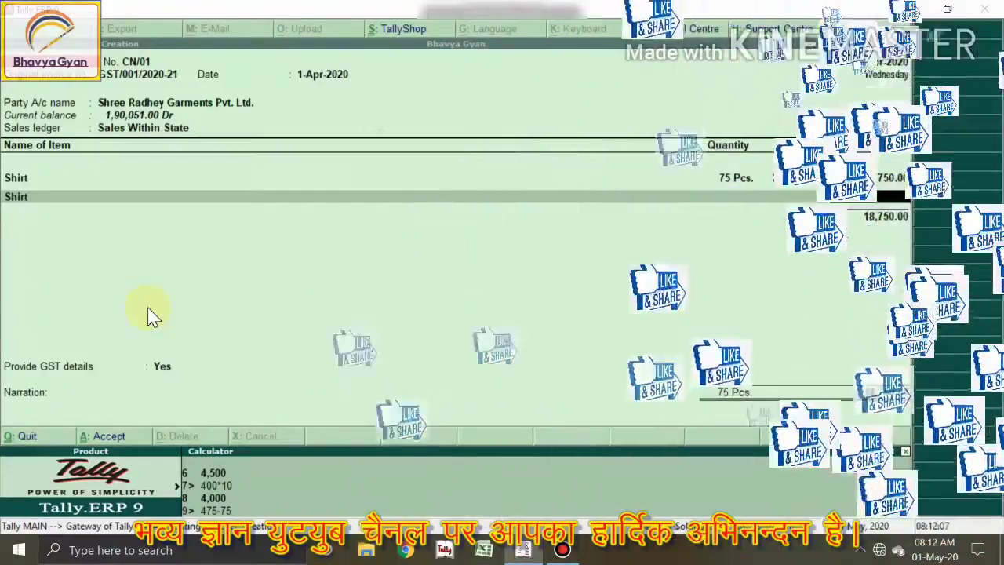
pyautogui.press('Return')
# Calculate 400*10 and enter 4,000 as the amount of the second Shirt line.
pyautogui.write('400')
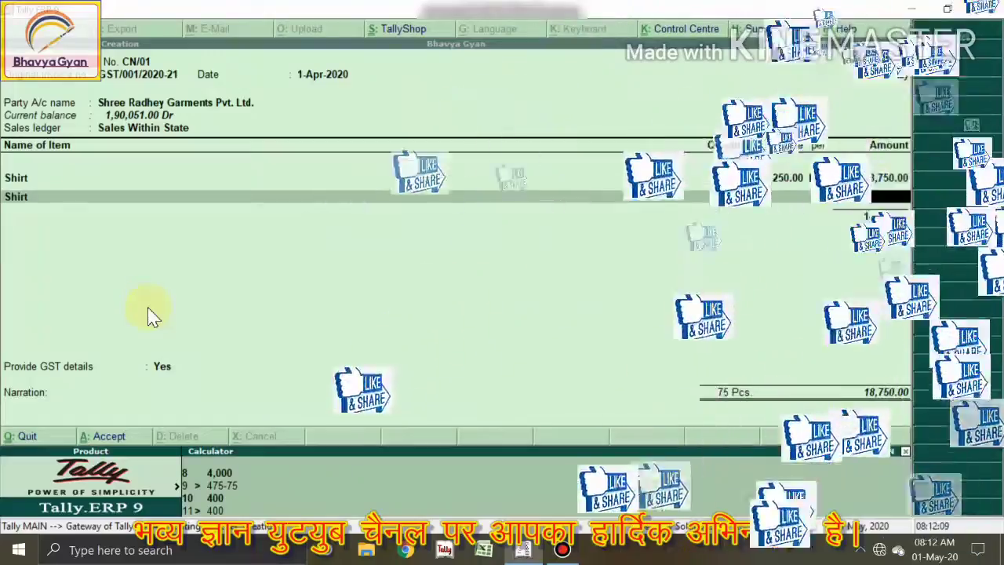
pyautogui.write('*10')
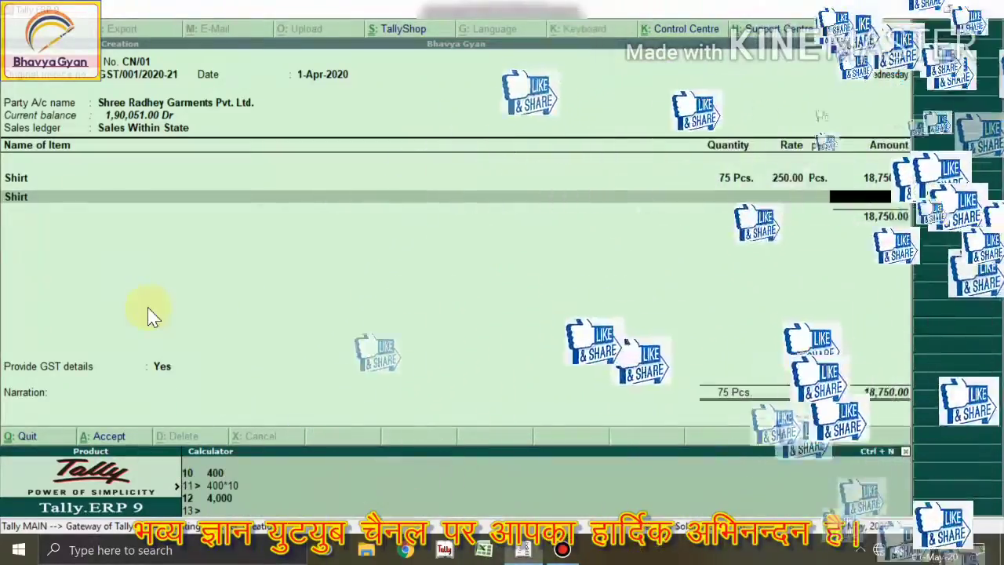
pyautogui.hotkey('ctrl', 'n')
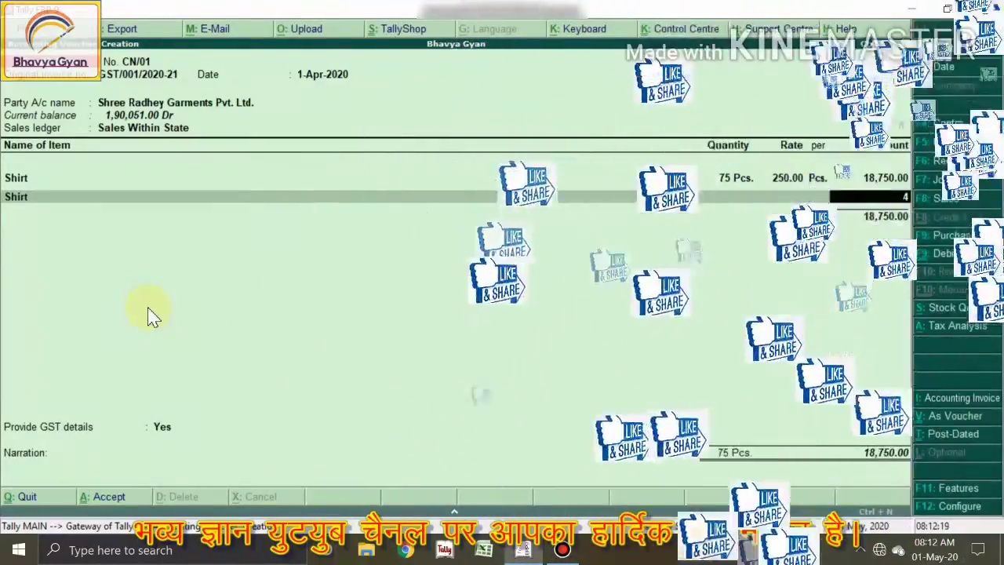
pyautogui.press('Return')
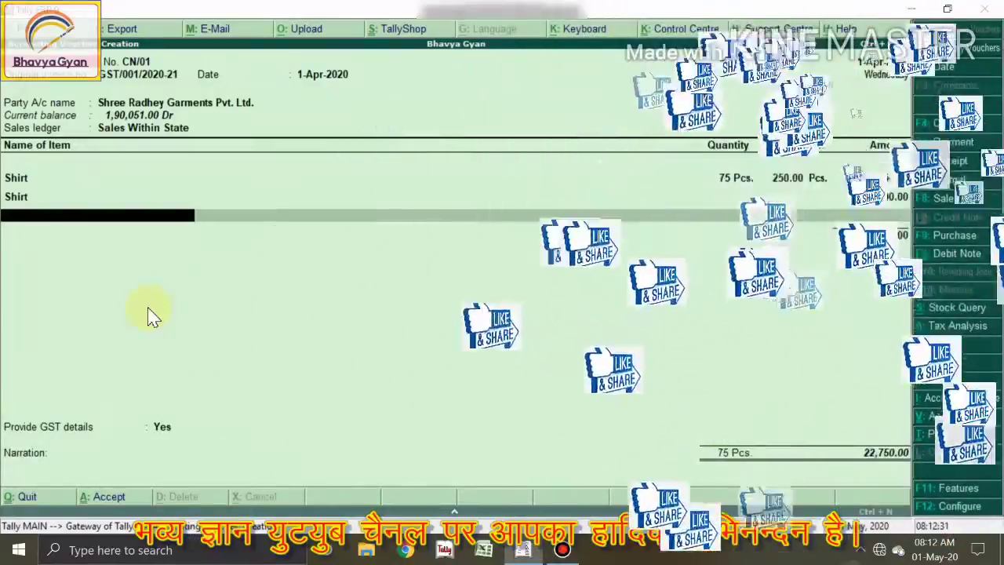
# Finish the item list and add the CGST, SGST and Round Off ledgers to the credit note.
pyautogui.press('Return')
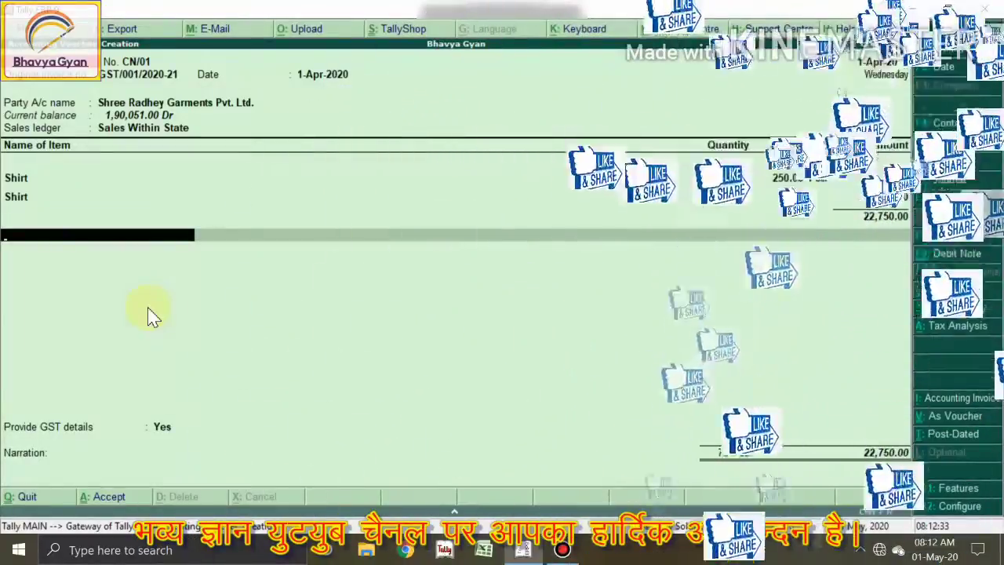
pyautogui.write('Cg.')
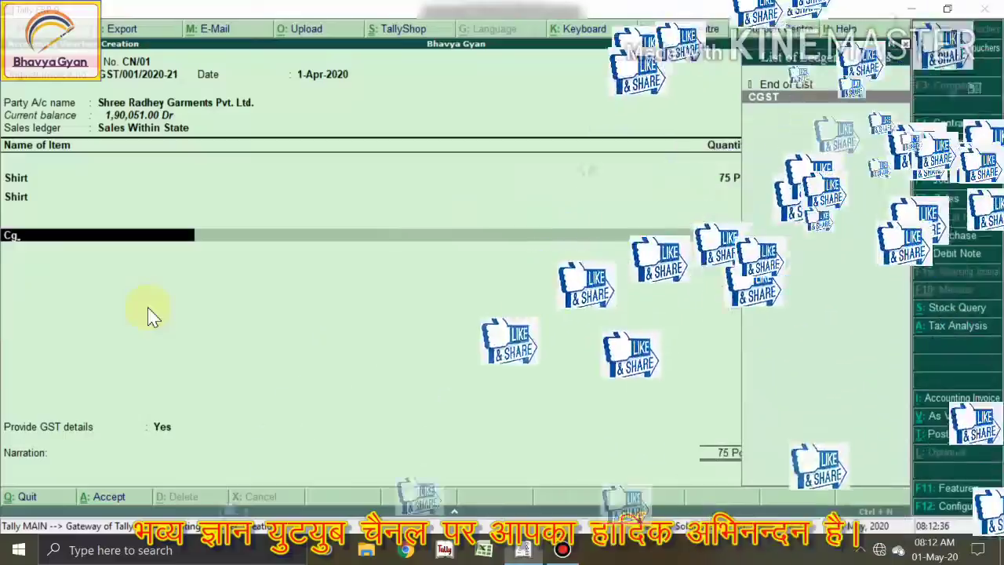
pyautogui.press('Return')
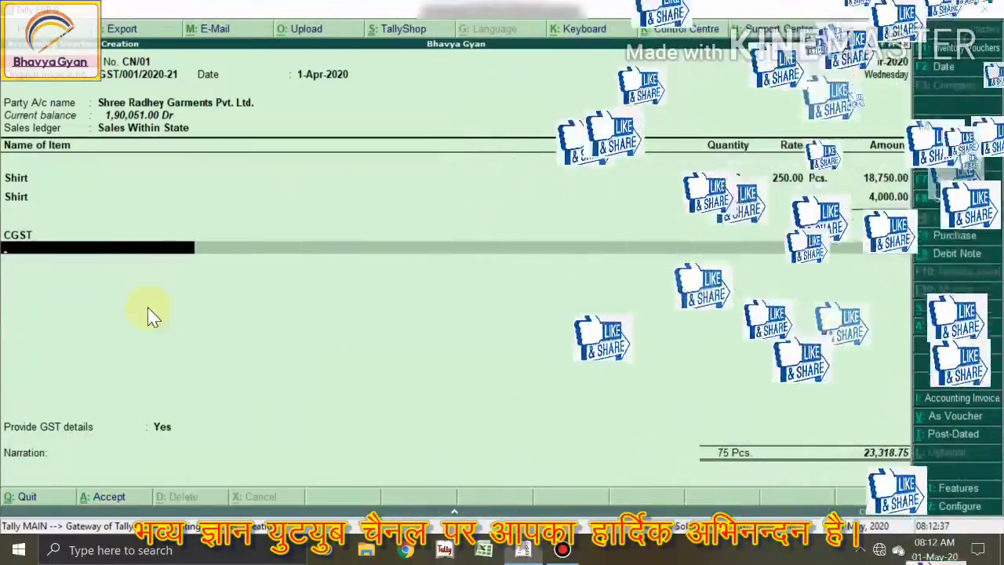
pyautogui.write('S')
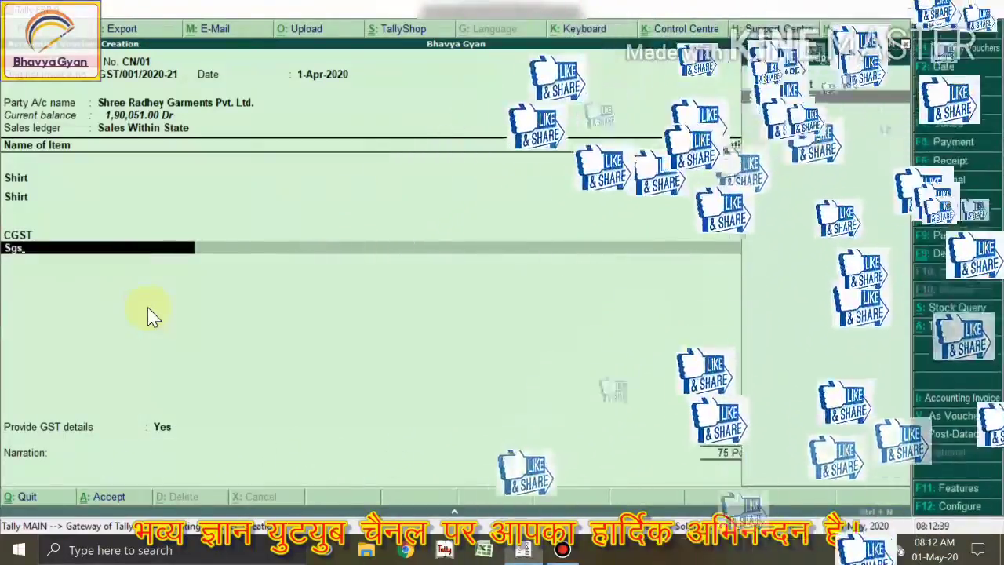
pyautogui.write('gs')
pyautogui.press('Return')
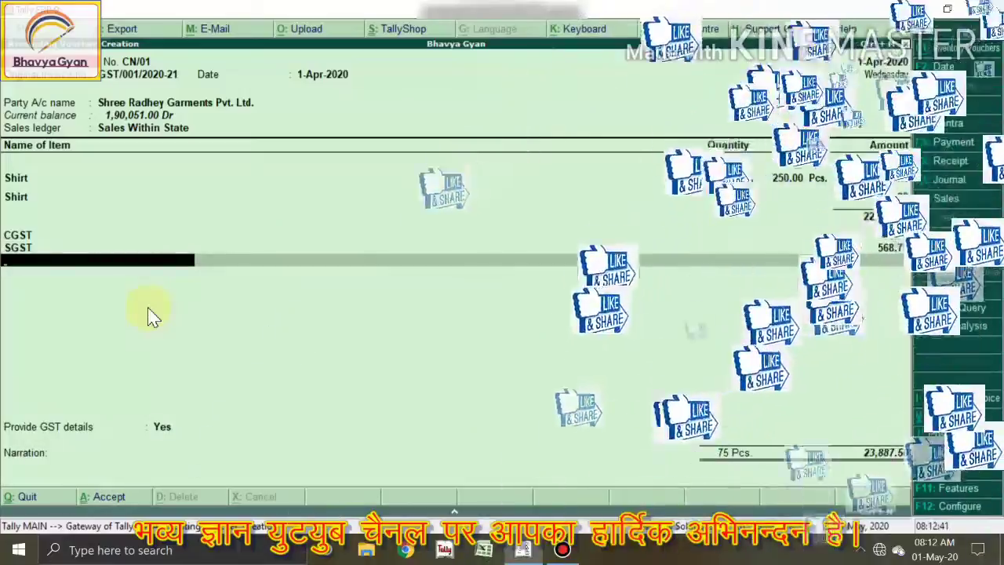
pyautogui.write('Rou')
pyautogui.press('Return')
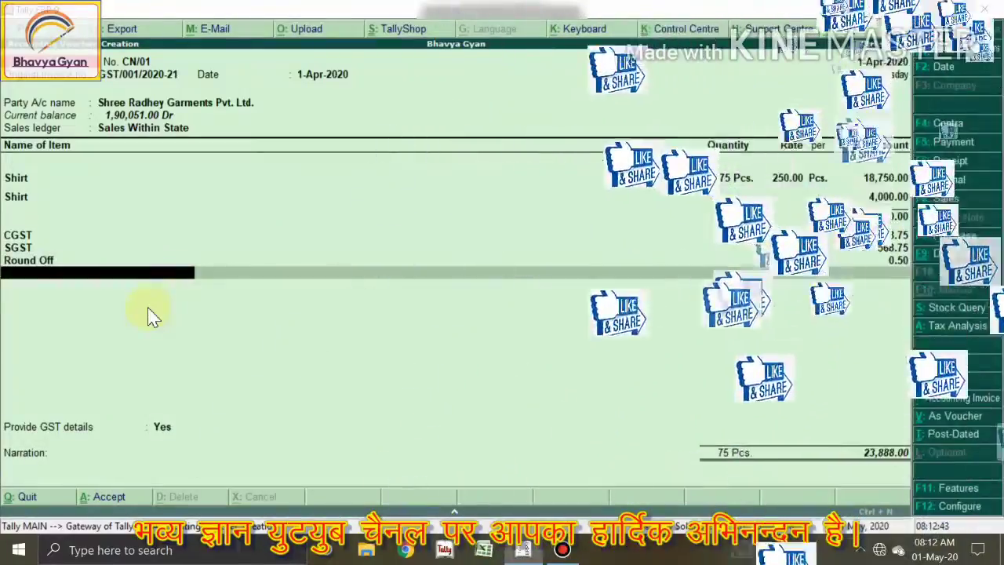
# Accept providing GST details and set the reason for issuing the credit note to 01-Sales Return.
pyautogui.press('Return')
pyautogui.press('Return')
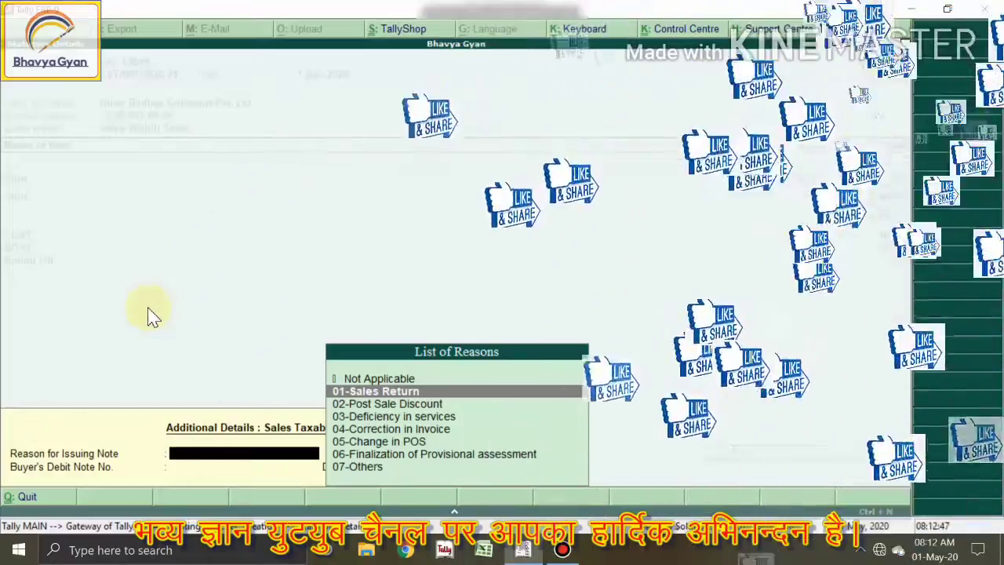
pyautogui.press('Return')
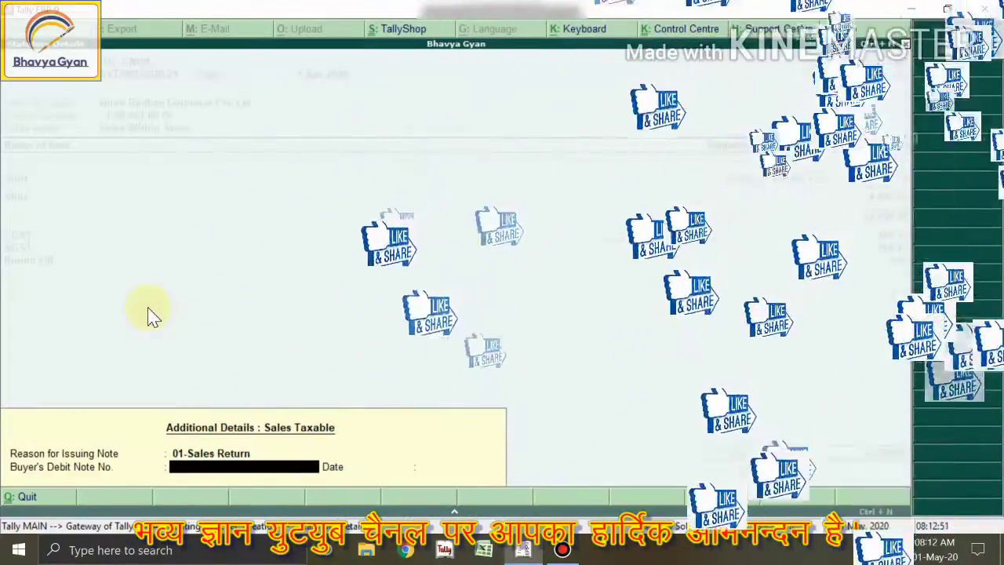
# Enter buyer's debit note number CN/01 and its date, save the credit note without a narration, and leave voucher entry.
pyautogui.write('CN/01')
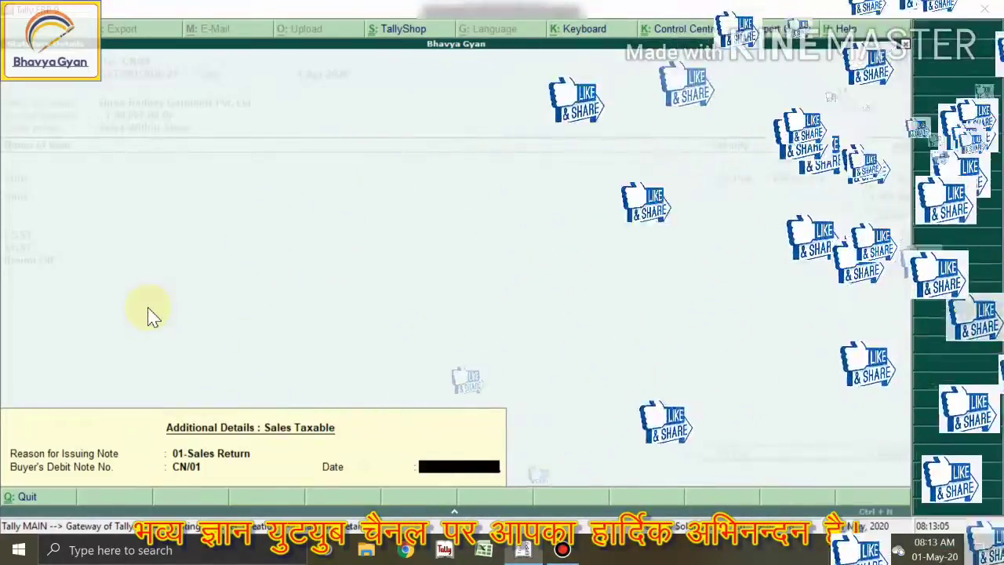
pyautogui.write('4')
pyautogui.press('Return')
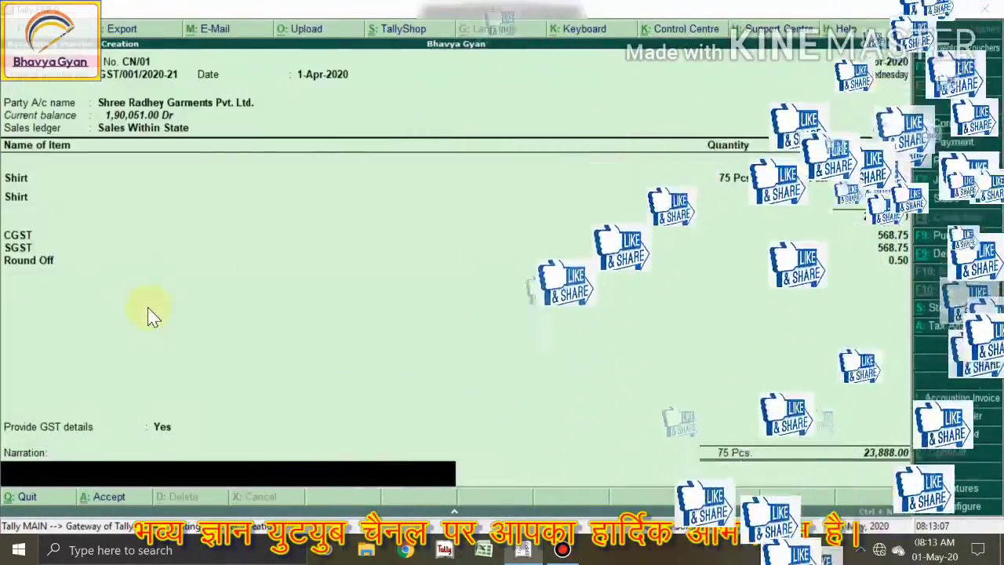
pyautogui.press('Return')
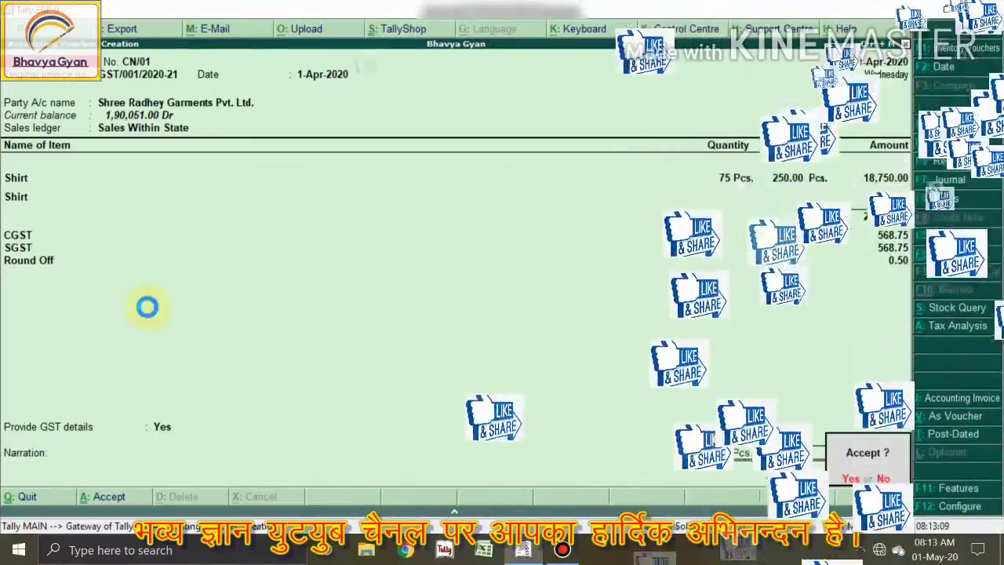
pyautogui.press('Return')
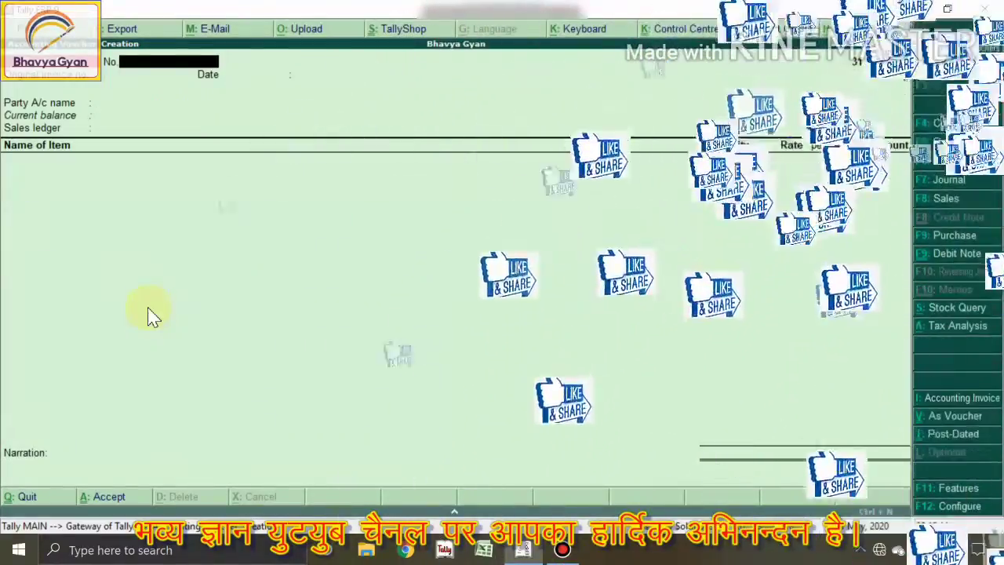
pyautogui.press('Escape')
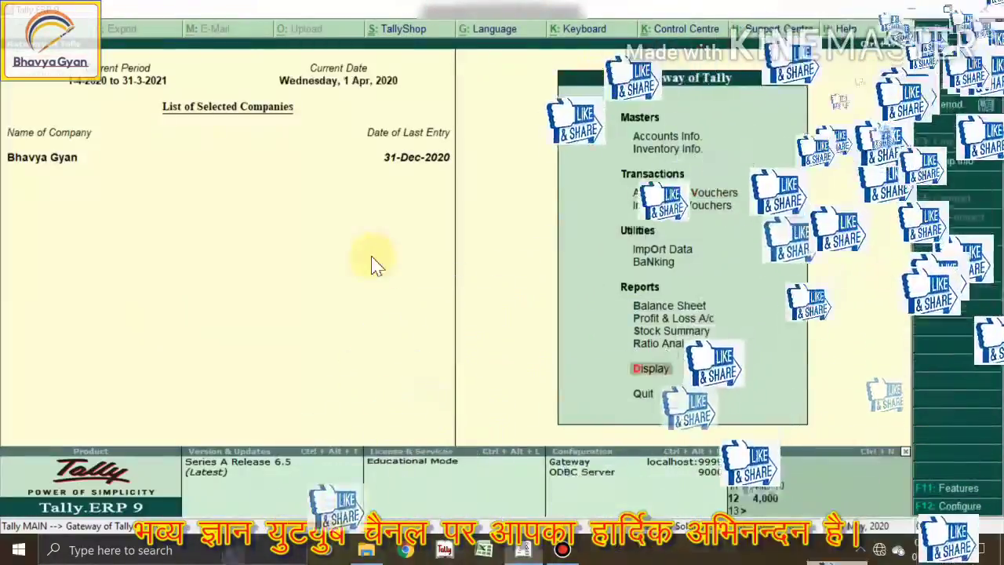
# Display the ledger account of Ram Creation to review its purchase and debit note entries.
pyautogui.press('d')
pyautogui.press('a')
pyautogui.press('l')
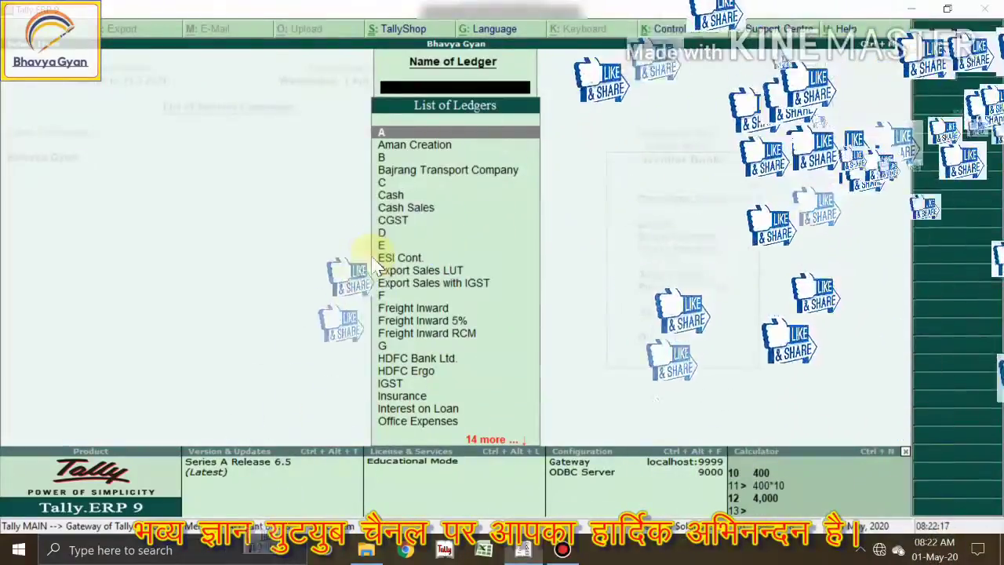
pyautogui.write('Ra')
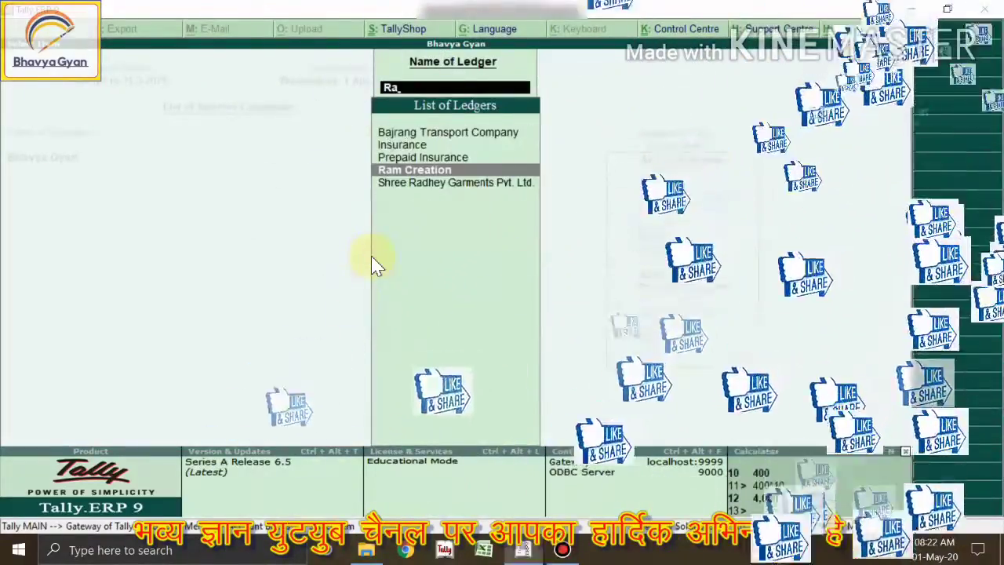
pyautogui.press('Return')
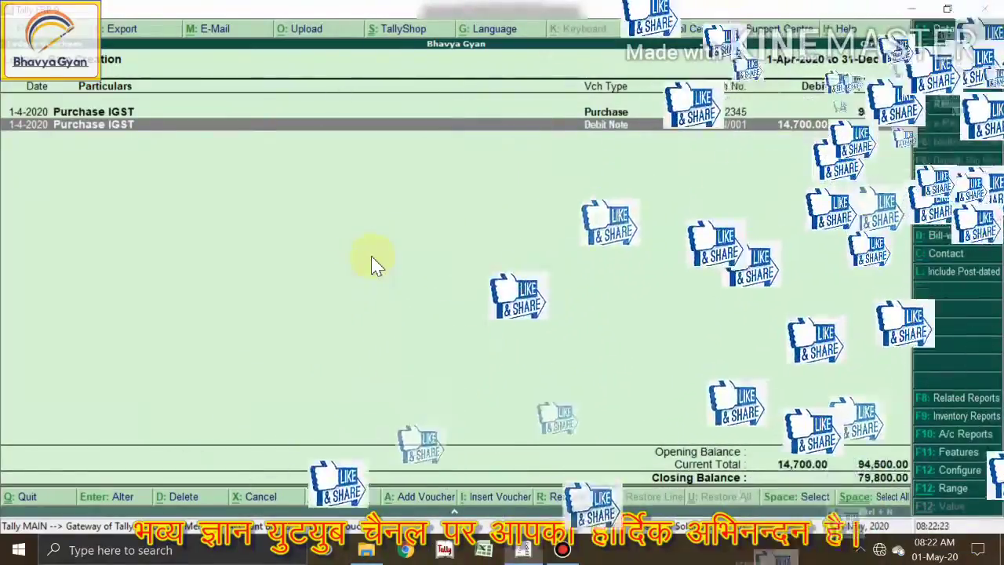
# Hide the Debit Note line in the ledger report and restore it to compare the closing balance, leaving the report when done.
pyautogui.press('Down')
pyautogui.hotkey('alt', 'r')
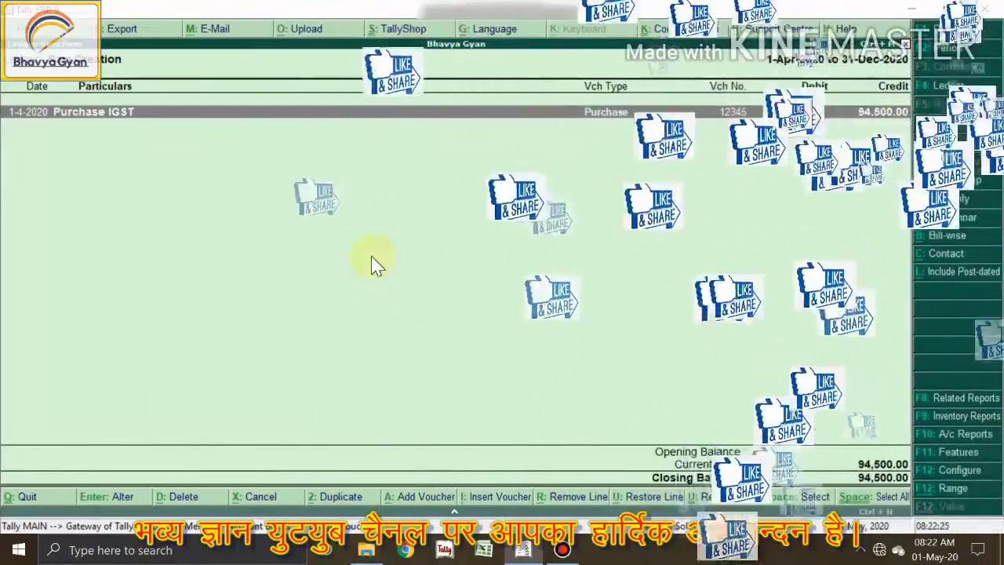
pyautogui.hotkey('alt', 'u')
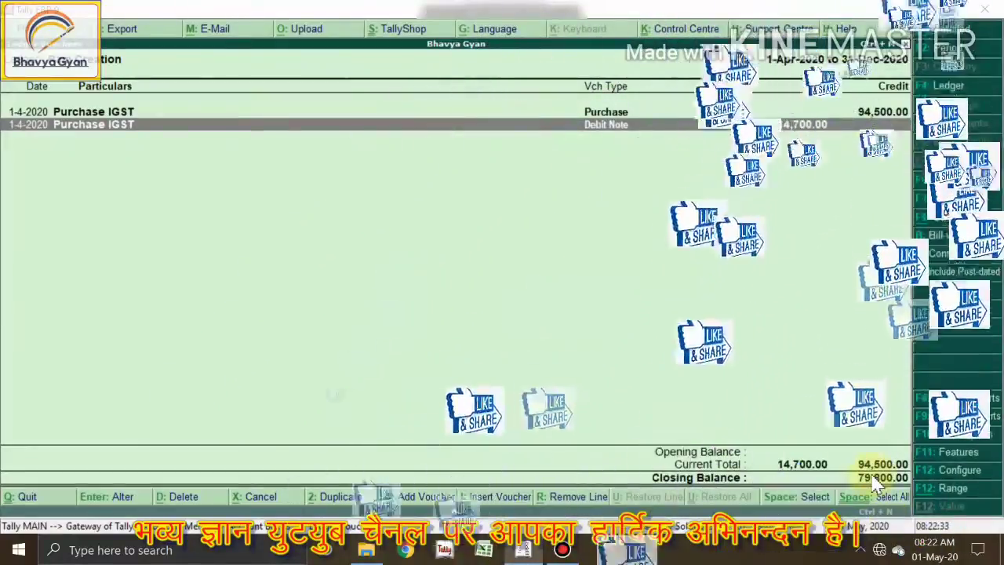
pyautogui.press('Escape')
pyautogui.press('Escape')
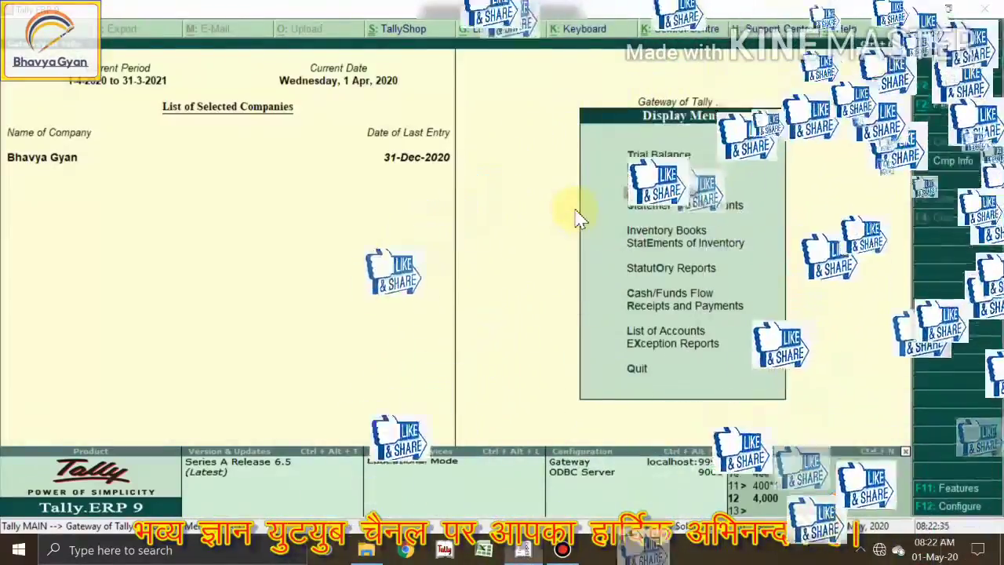
pyautogui.press('Escape')
# Display the ledger account of Shree Radhey Garments Pvt. Ltd. to check its credit note entry and closing balance, and exit the reports.
pyautogui.write('dal')
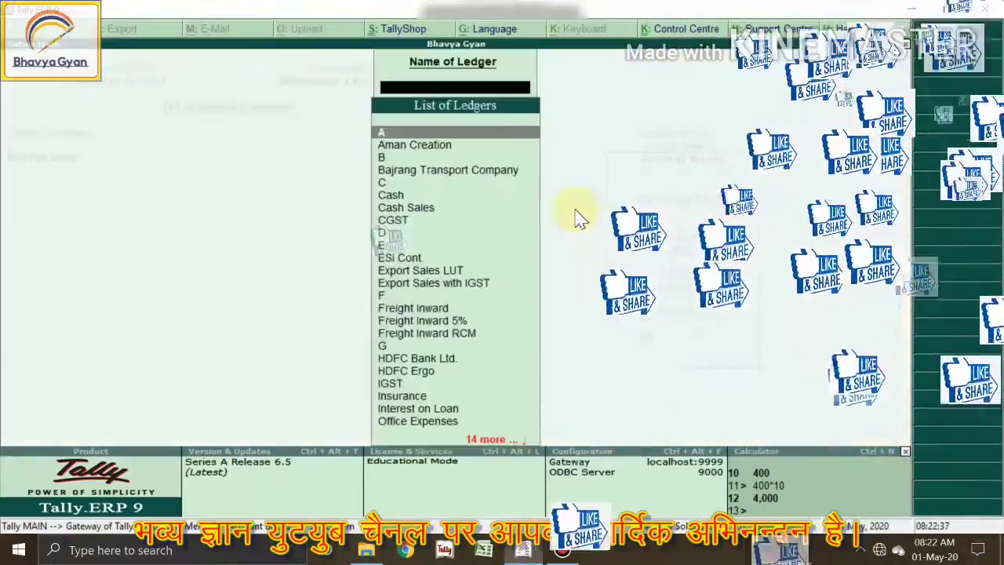
pyautogui.write('Shr')
pyautogui.press('Return')
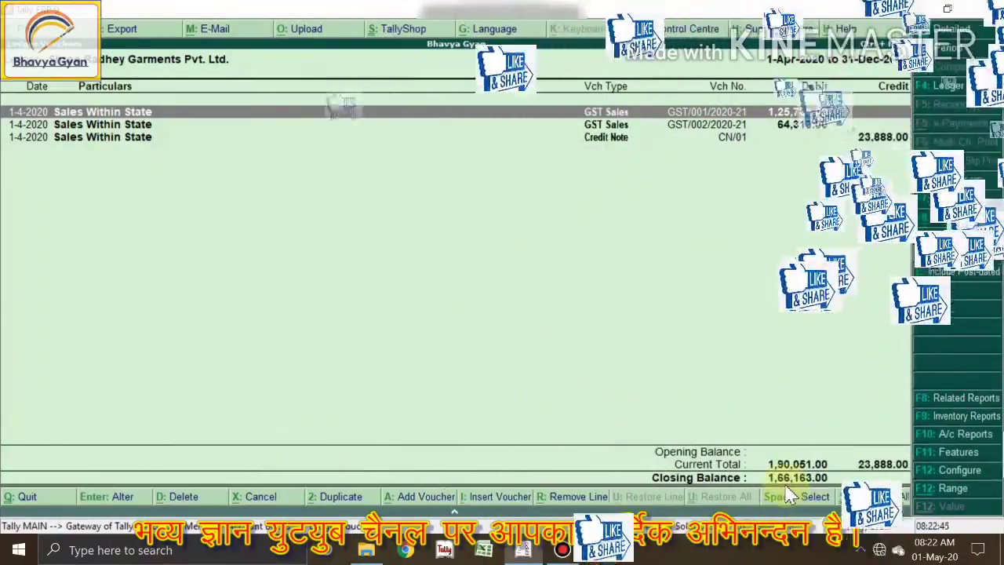
pyautogui.press('Escape')
pyautogui.press('Escape')
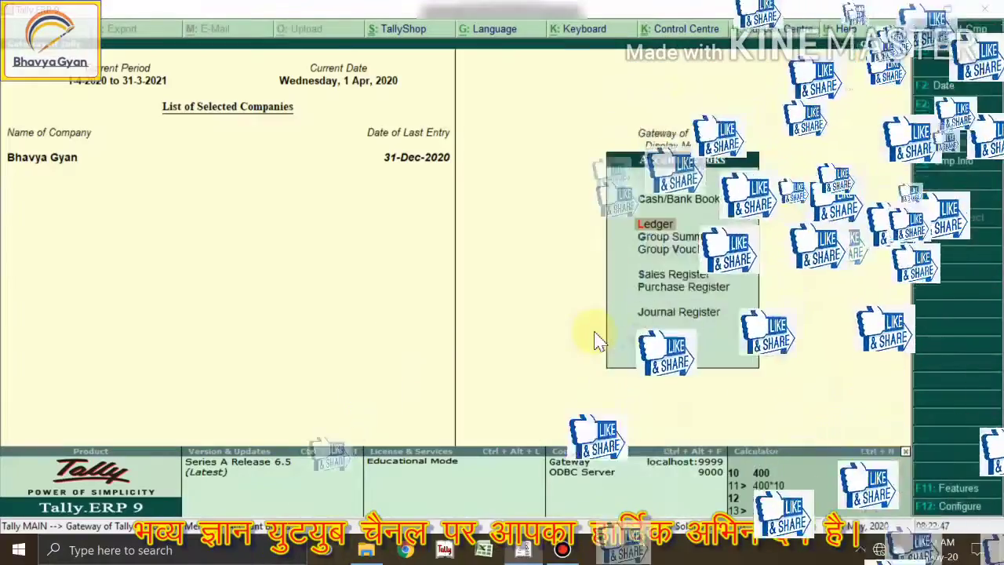
pyautogui.press('Escape')
pyautogui.press('Escape')
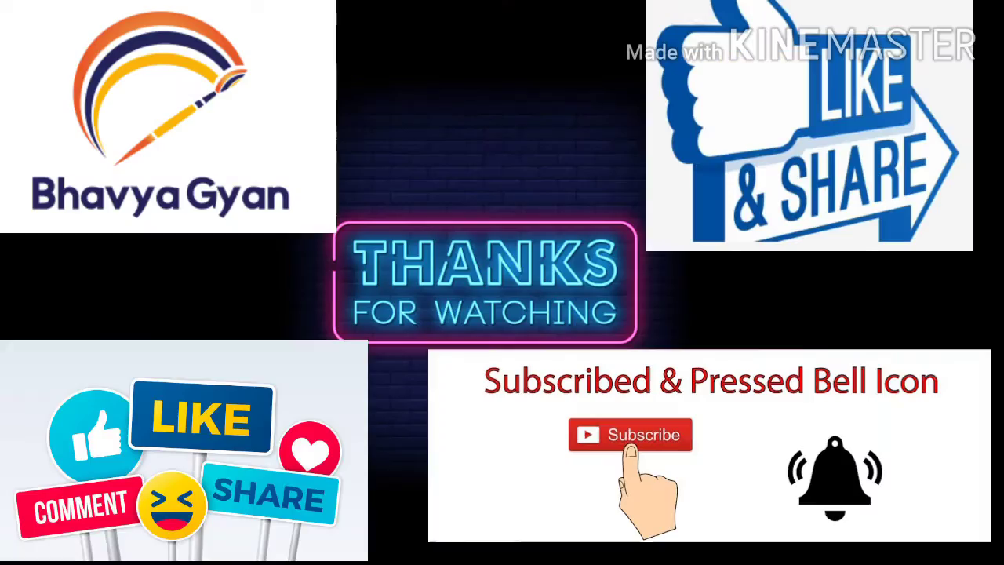